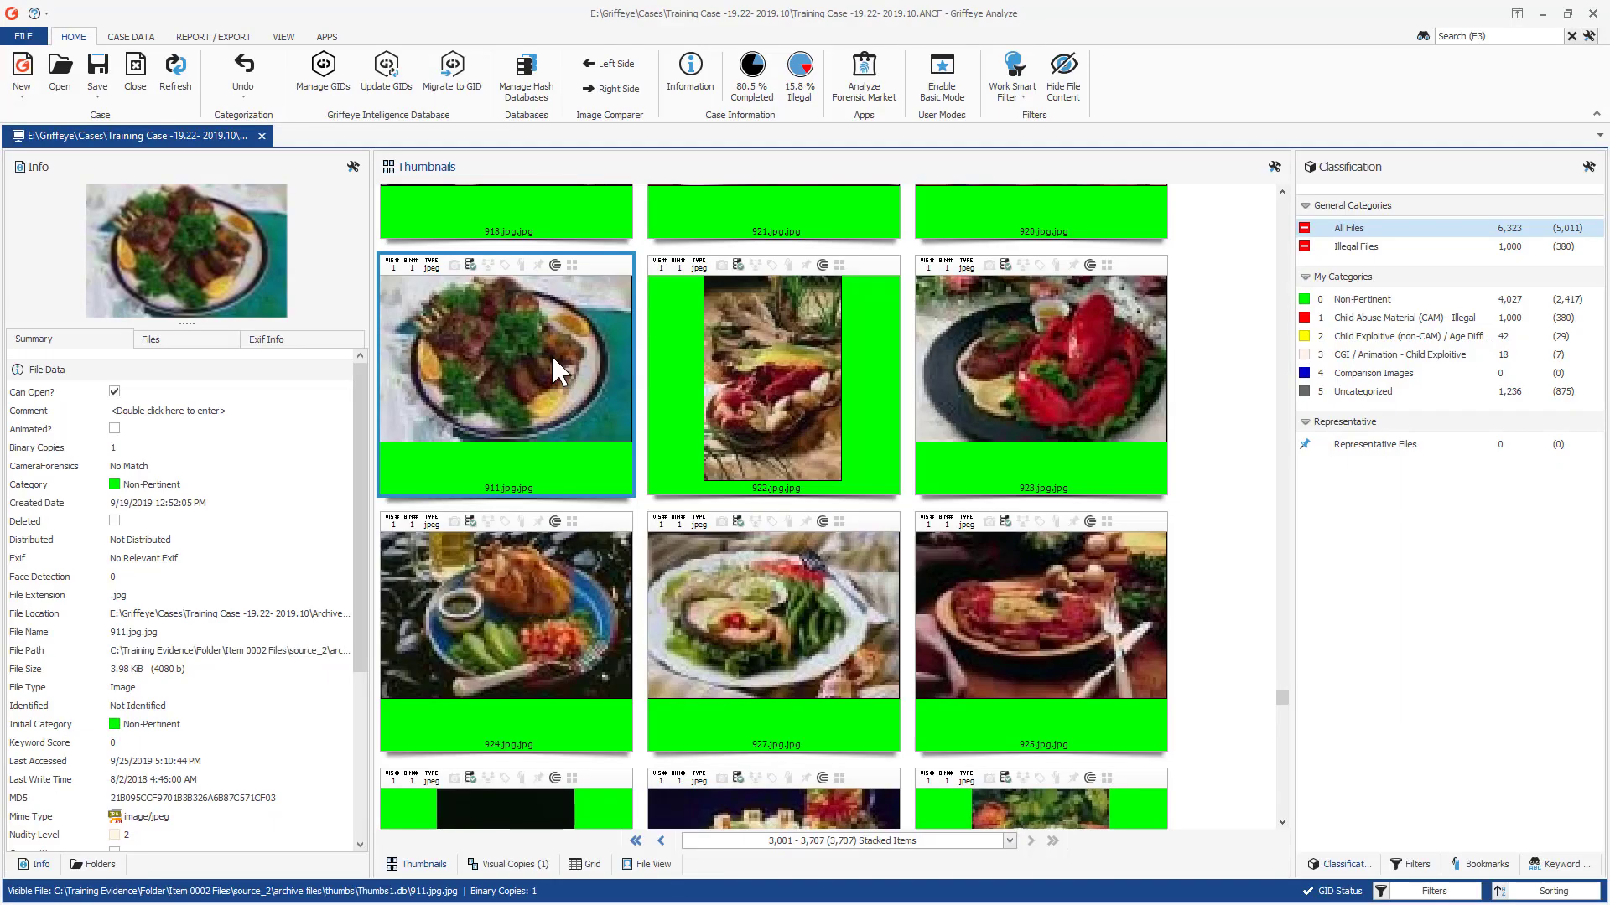
# Search for images similar to the lamb chop photo and toggle results between grid and thumbnails
pyautogui.doubleClick(551, 354)
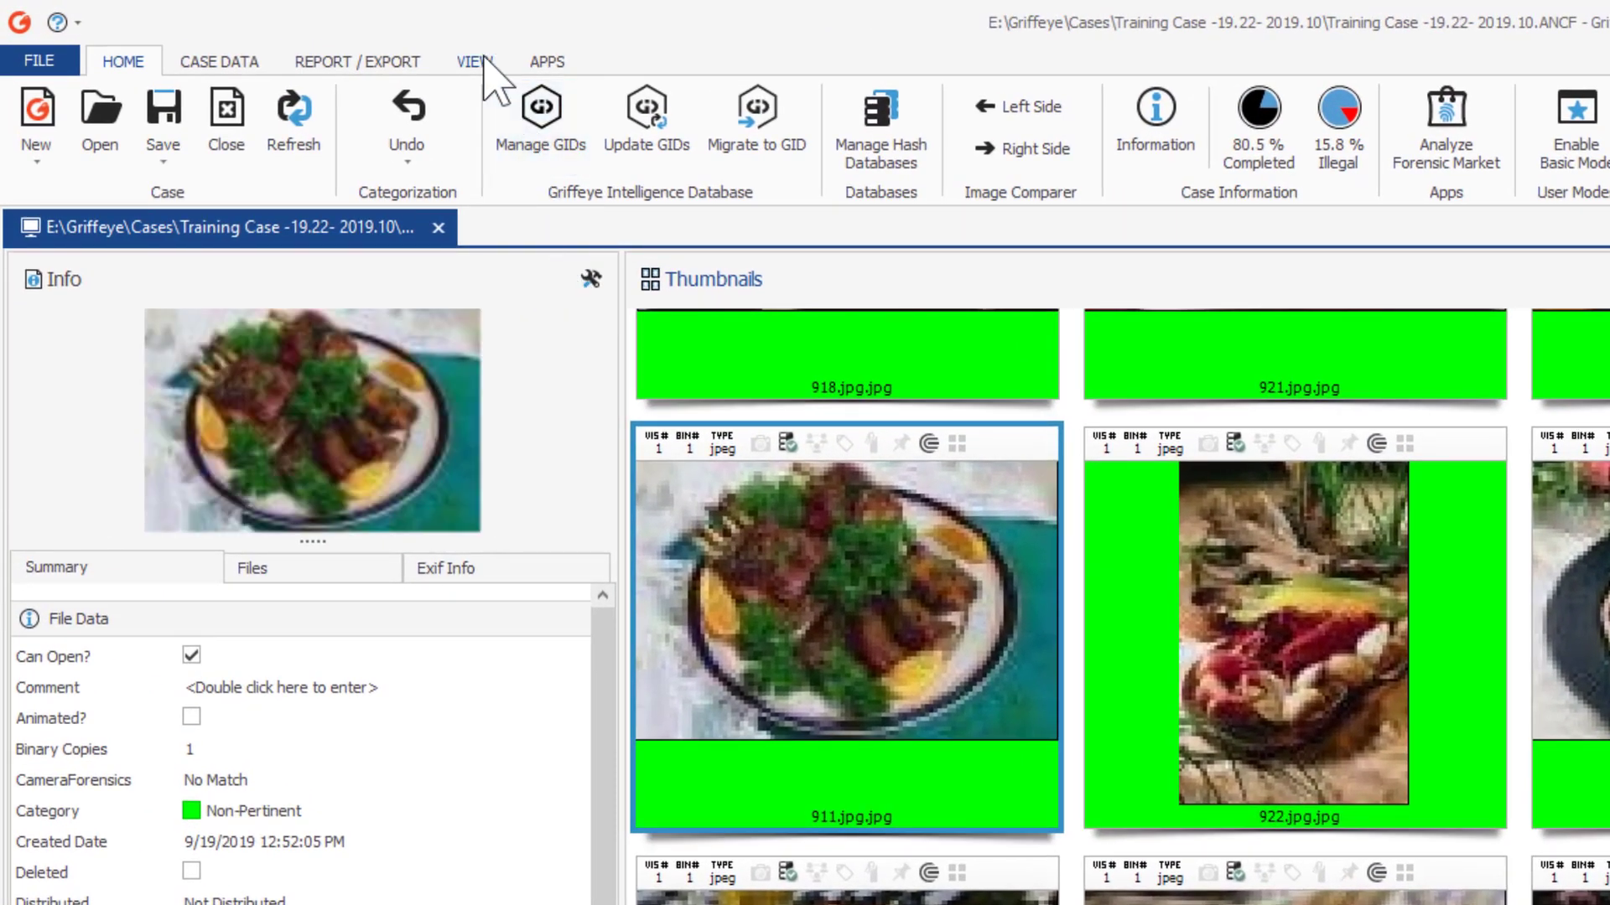
pyautogui.click(474, 62)
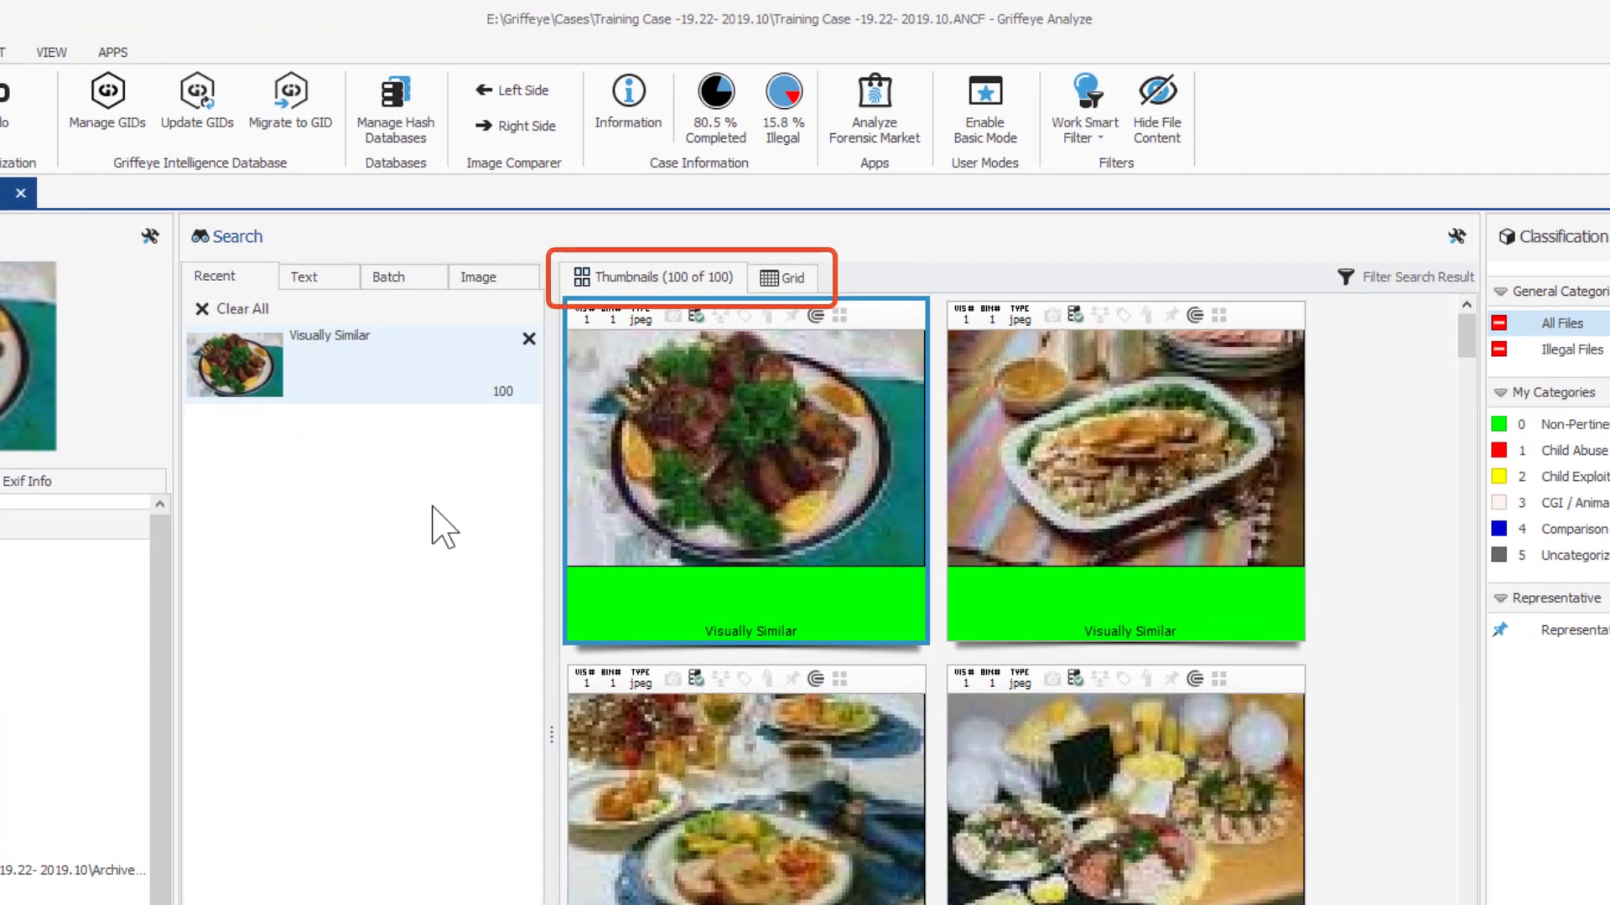
pyautogui.click(790, 278)
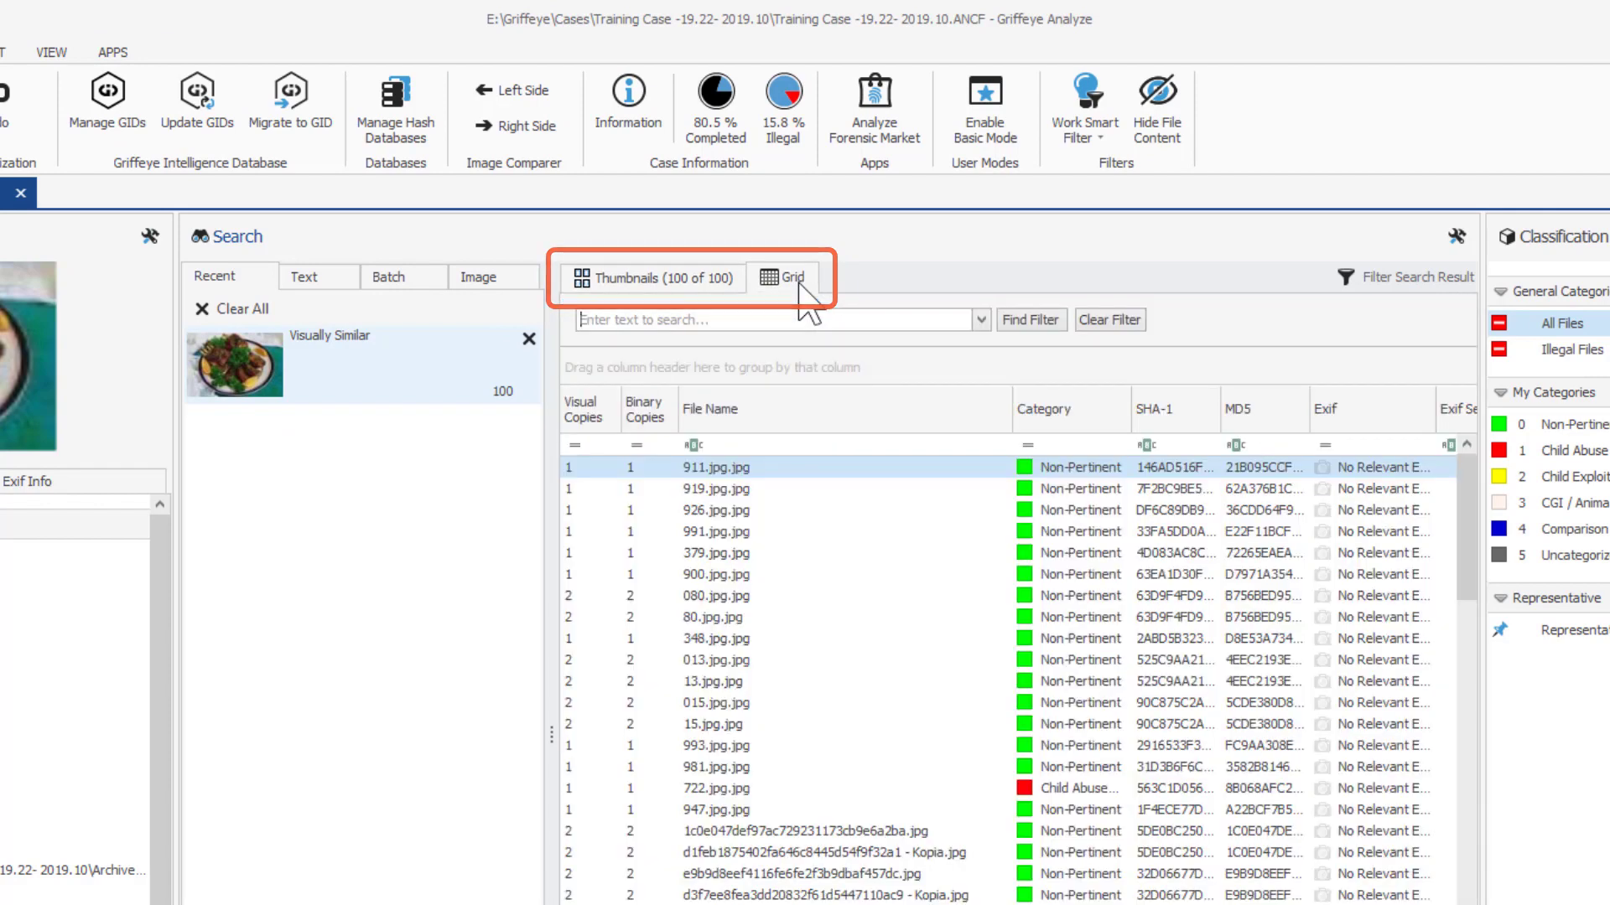
pyautogui.click(663, 277)
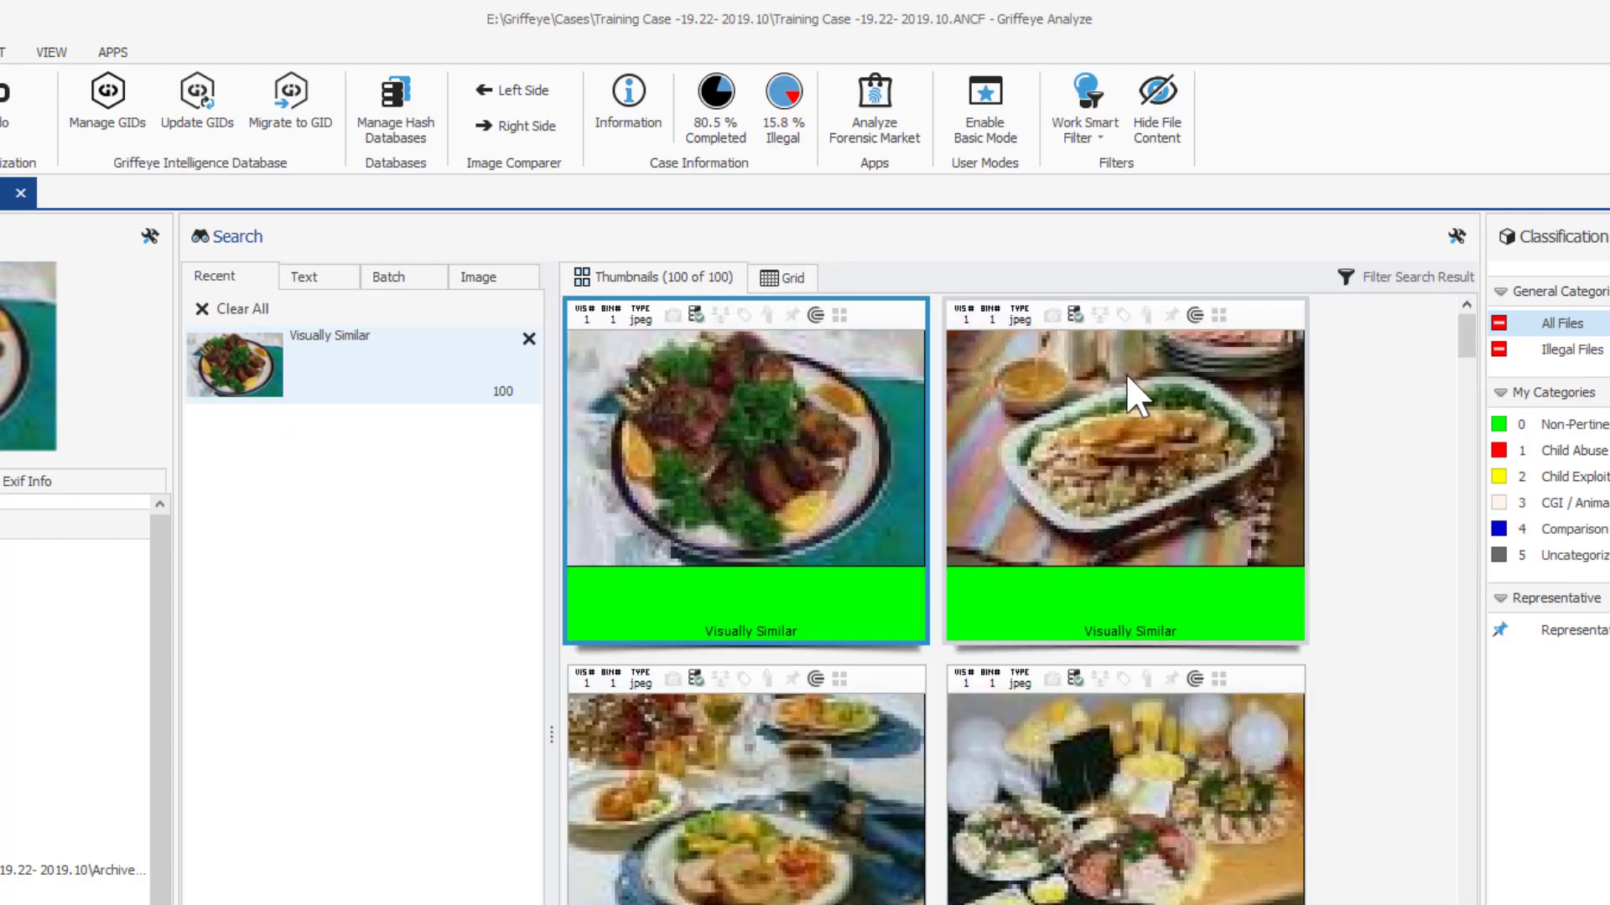
# Check the search result filter options, then the Text, Batch and Image search types
pyautogui.click(1418, 280)
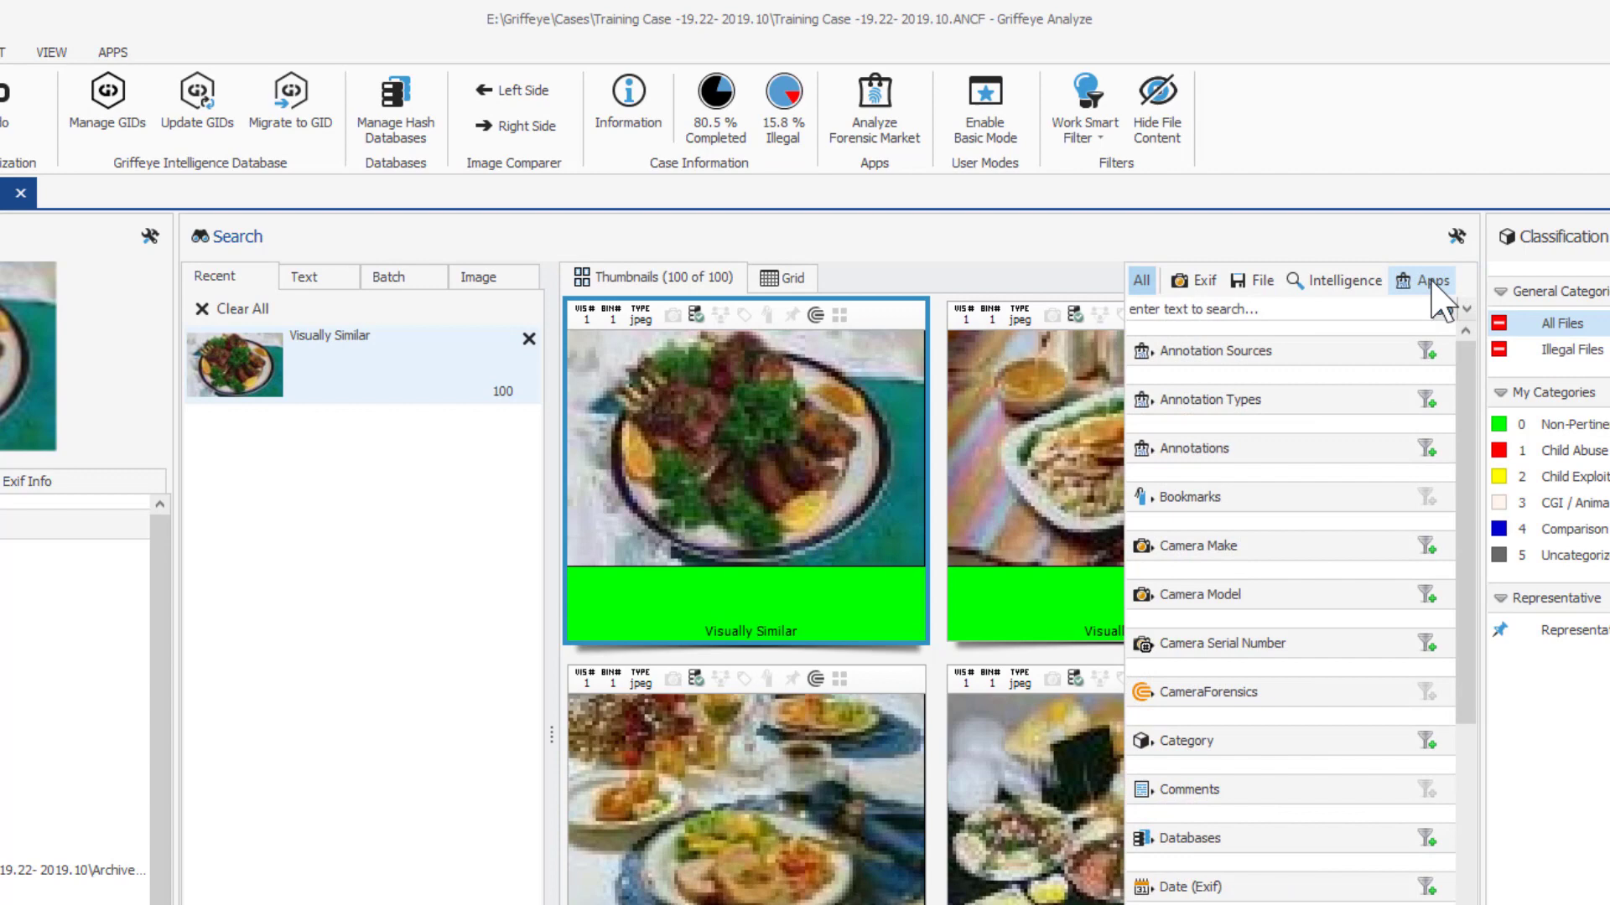
pyautogui.click(1000, 287)
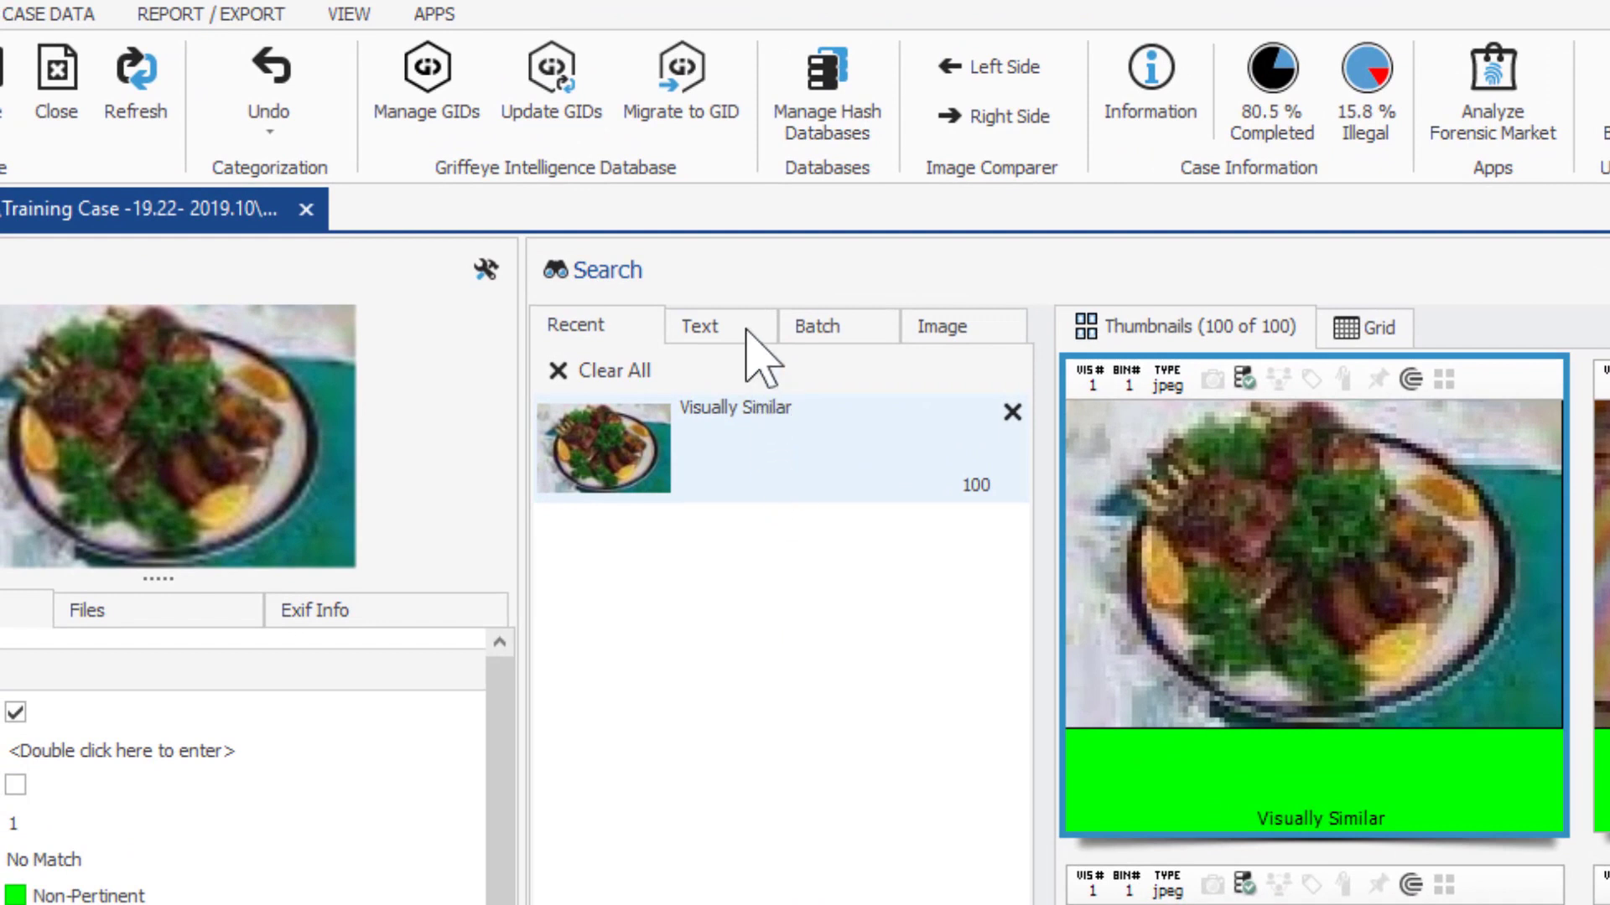
pyautogui.click(747, 333)
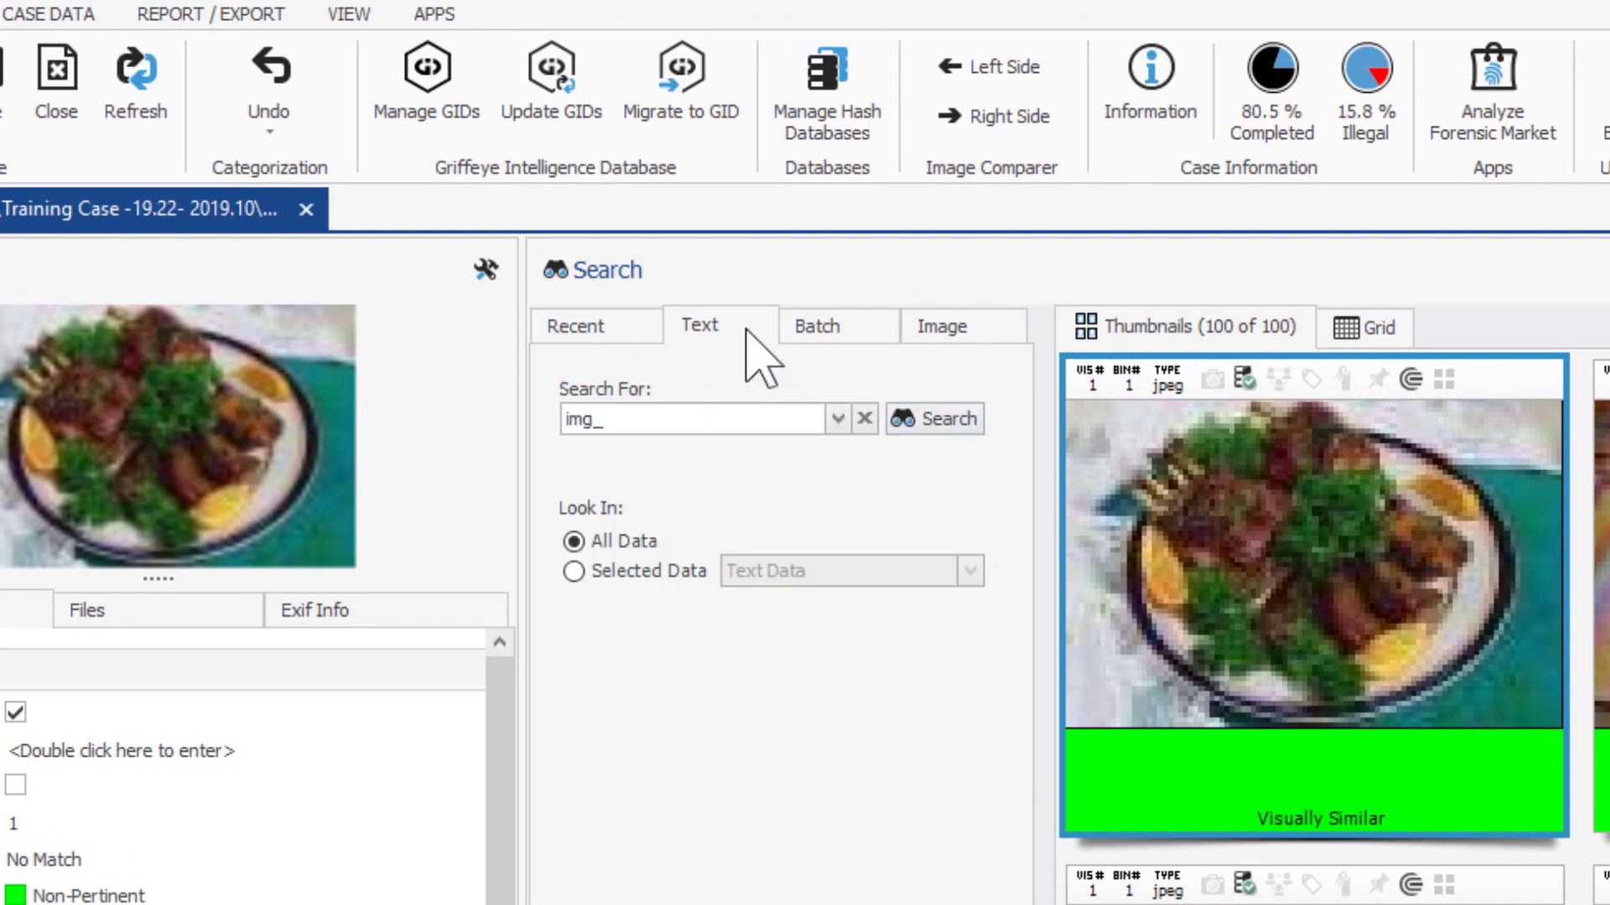
pyautogui.click(824, 330)
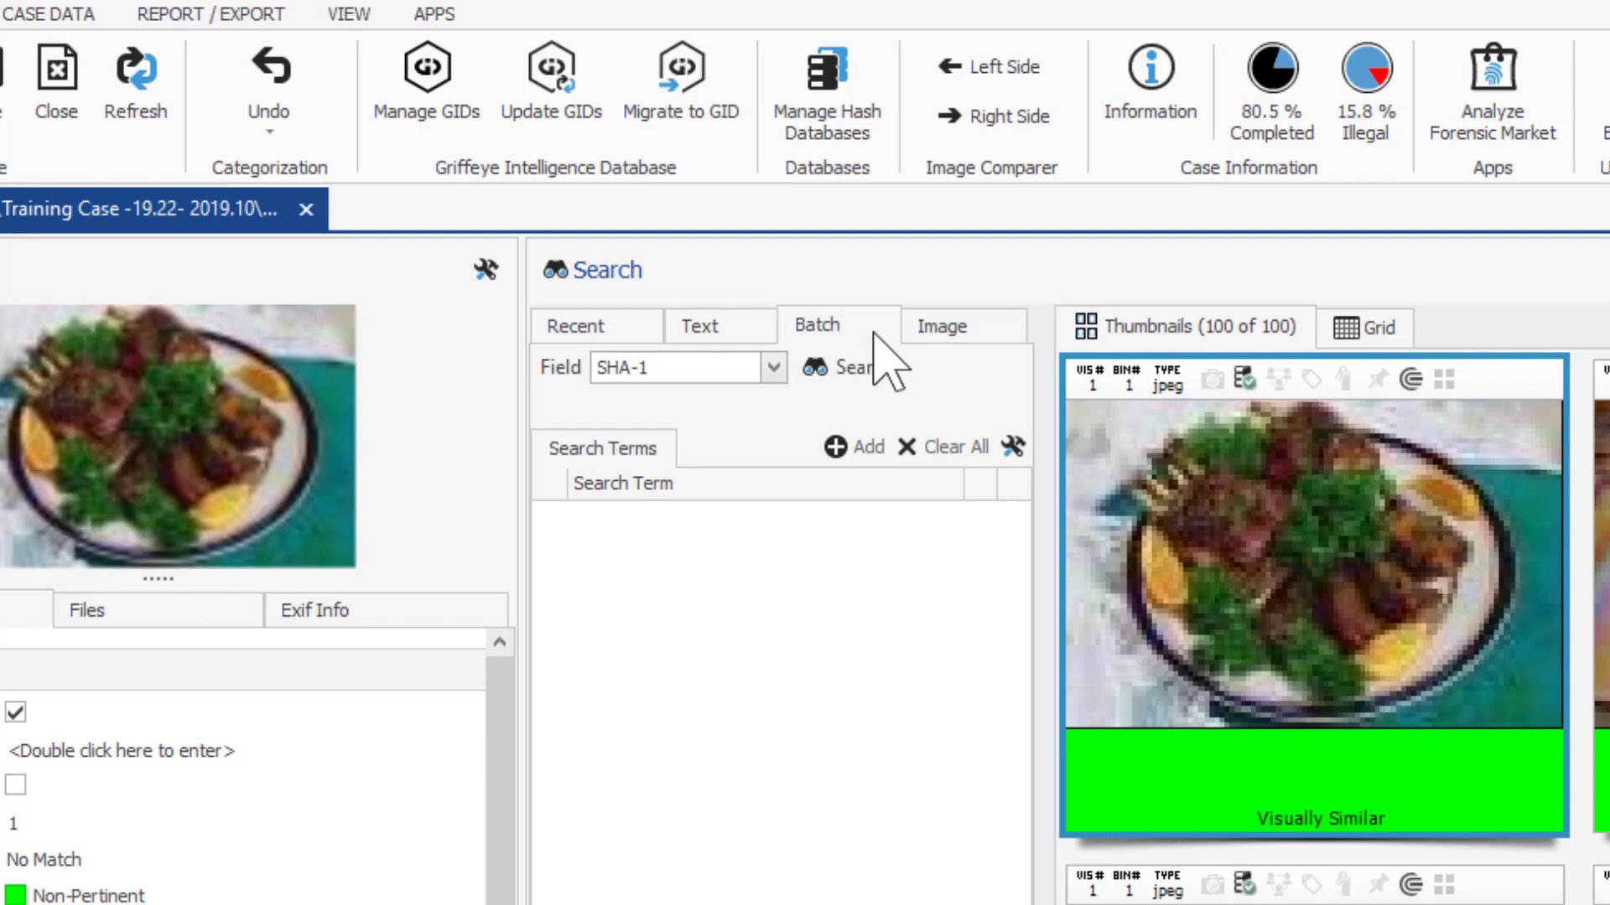
pyautogui.click(949, 330)
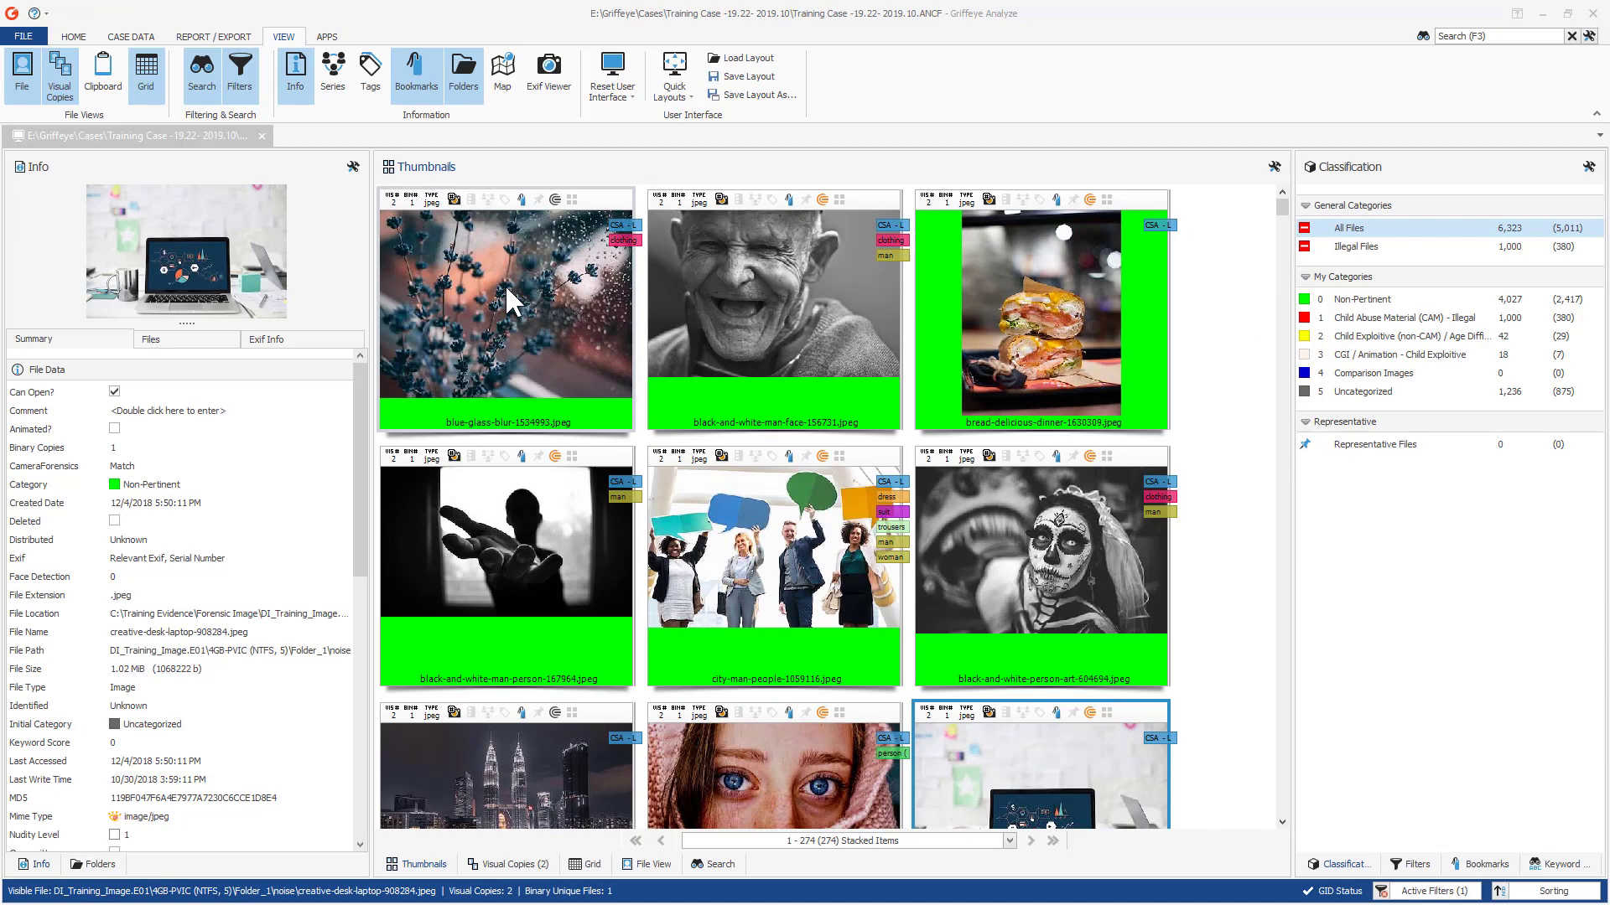
# Search for files shot with the same Exif camera model as the blue glass blur photo
pyautogui.click(512, 302)
pyautogui.rightClick(513, 303)
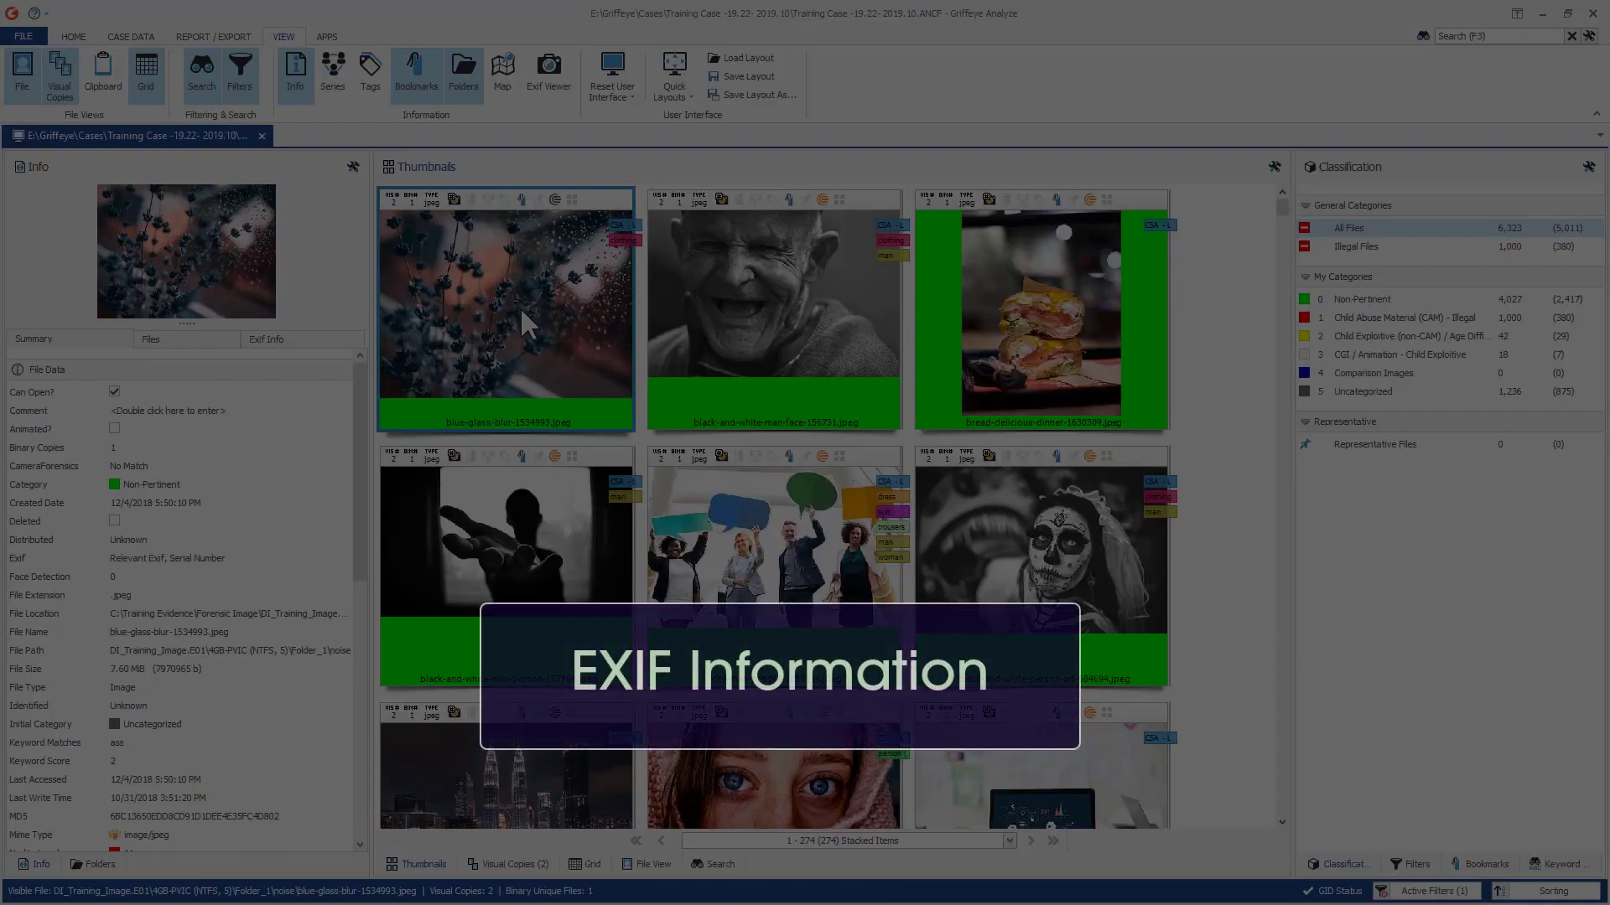
pyautogui.rightClick(520, 306)
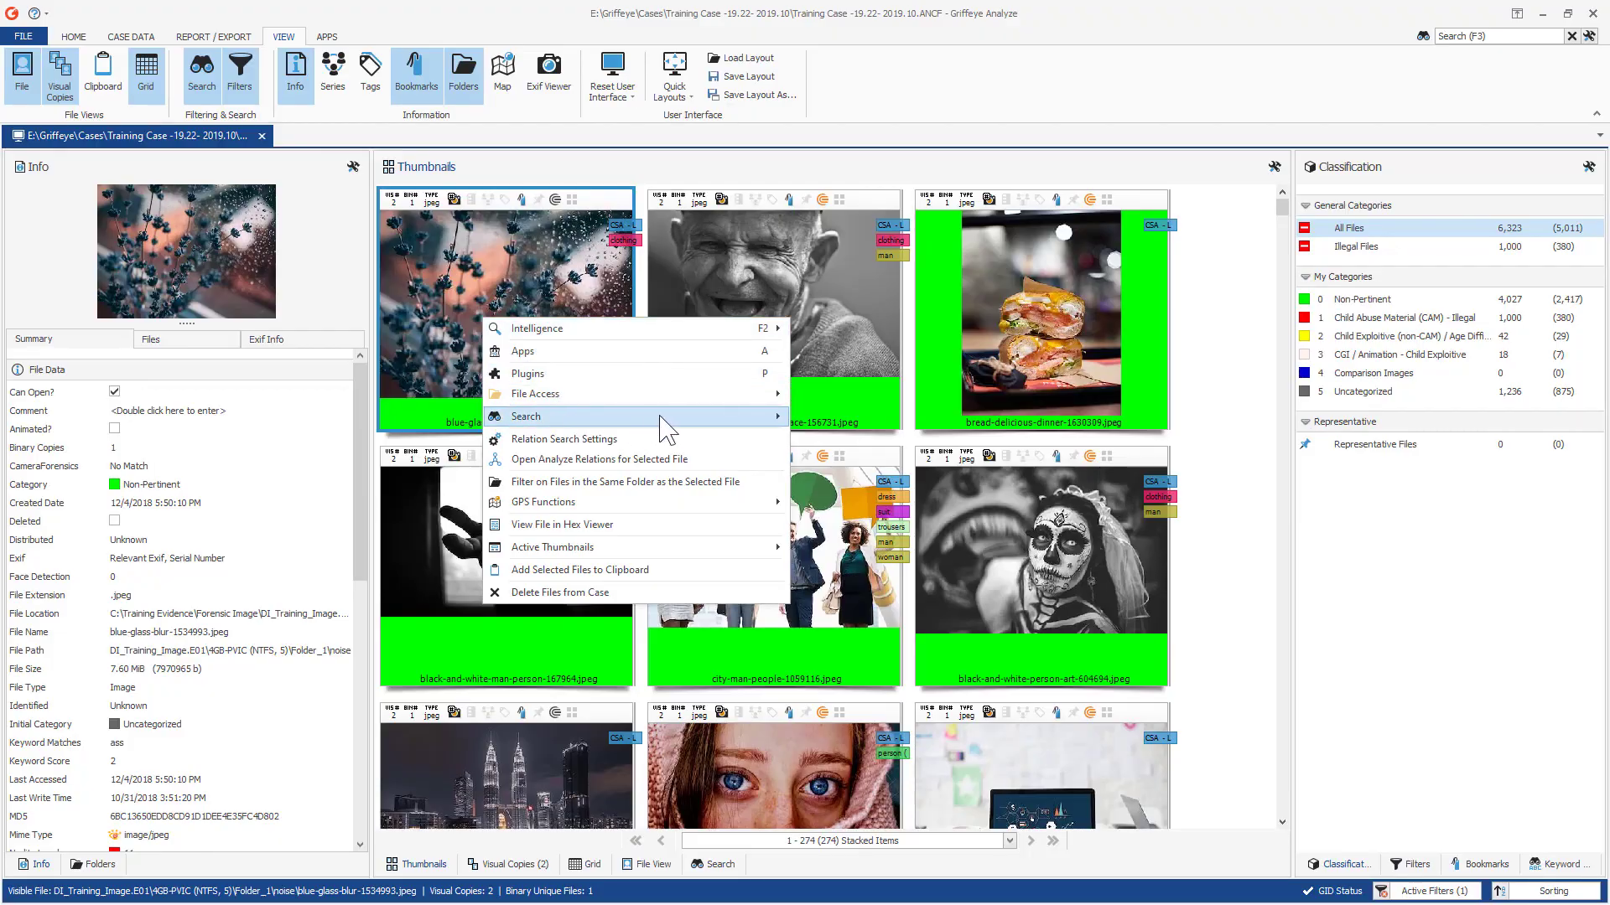
pyautogui.moveTo(526, 416)
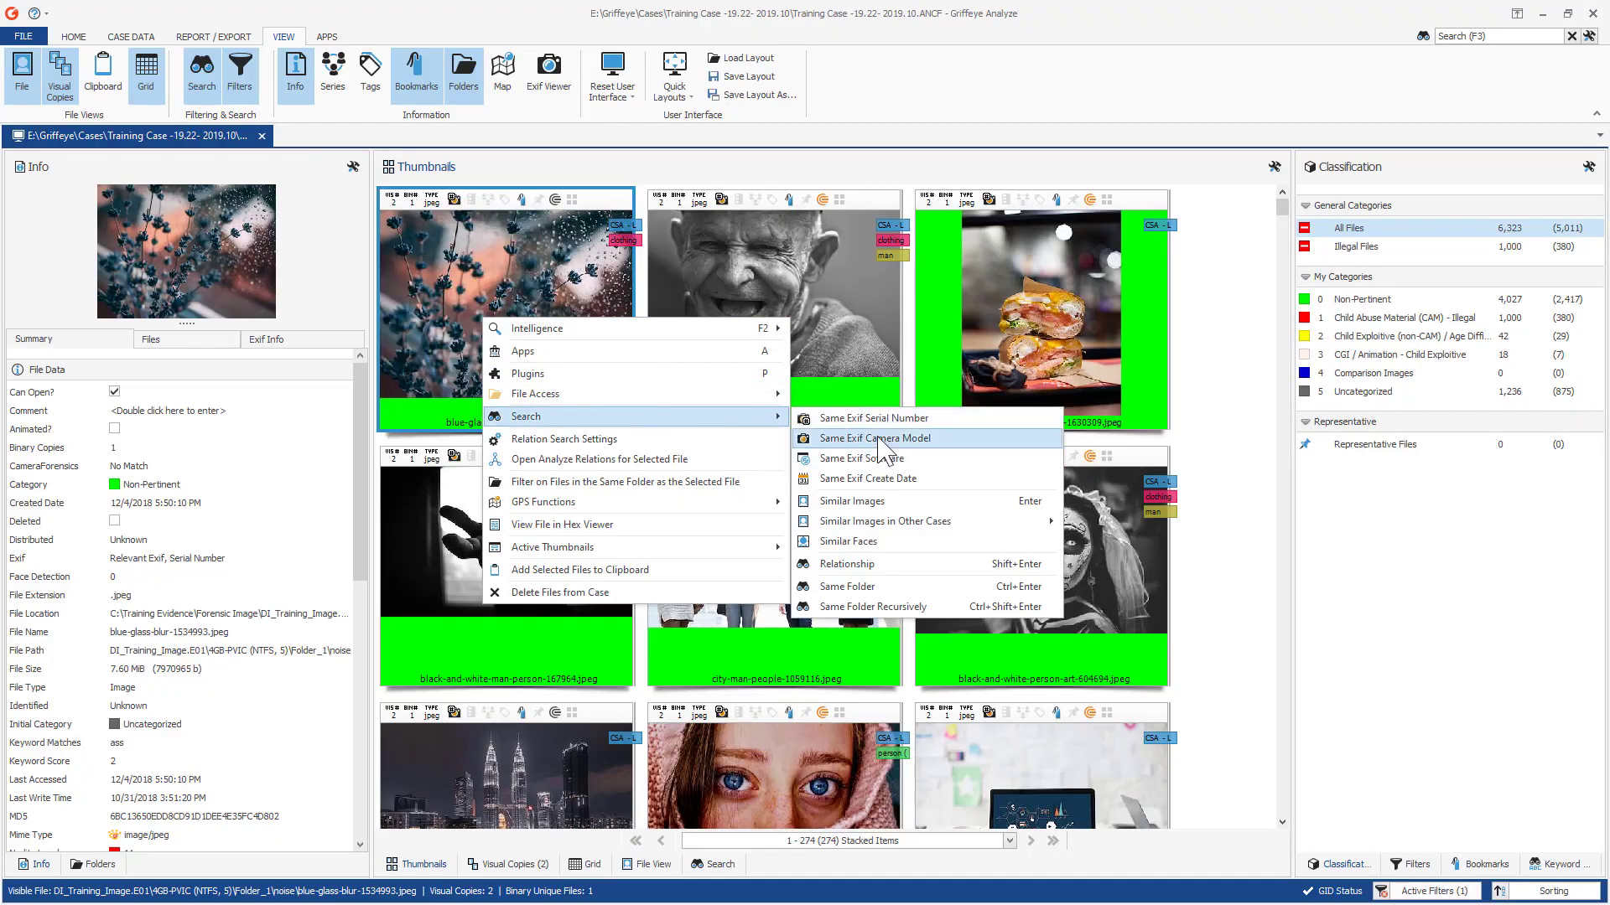
pyautogui.click(884, 440)
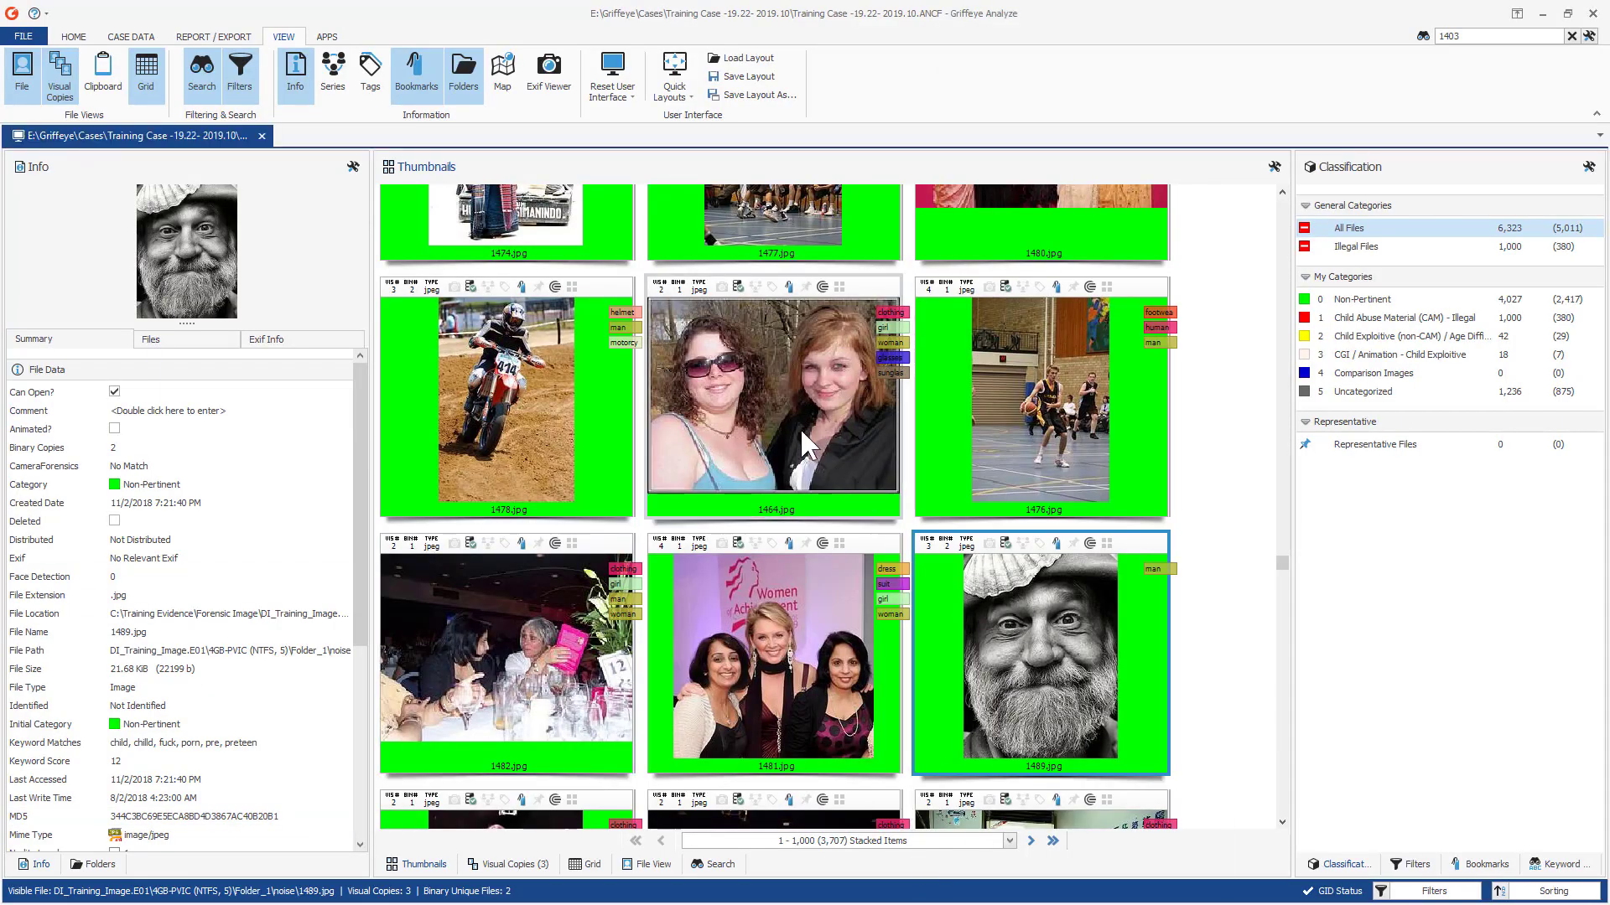
# Run a visually similar search on 1464.jpg and browse the recent search entries
pyautogui.click(776, 387)
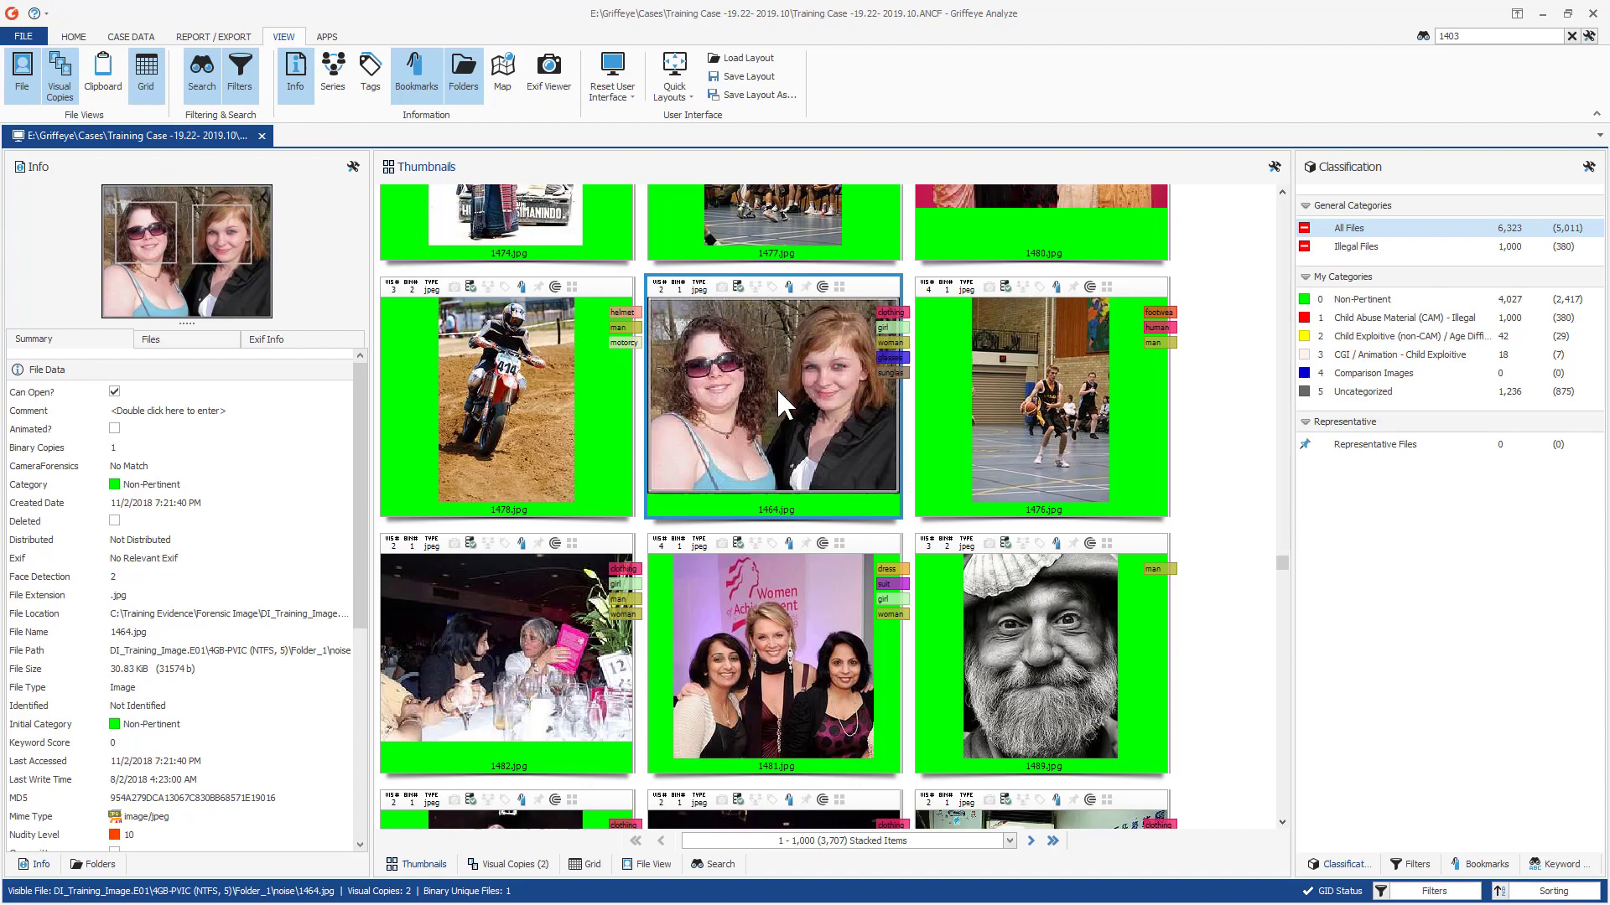
pyautogui.hotkey('ctrl', 'shift', 's')
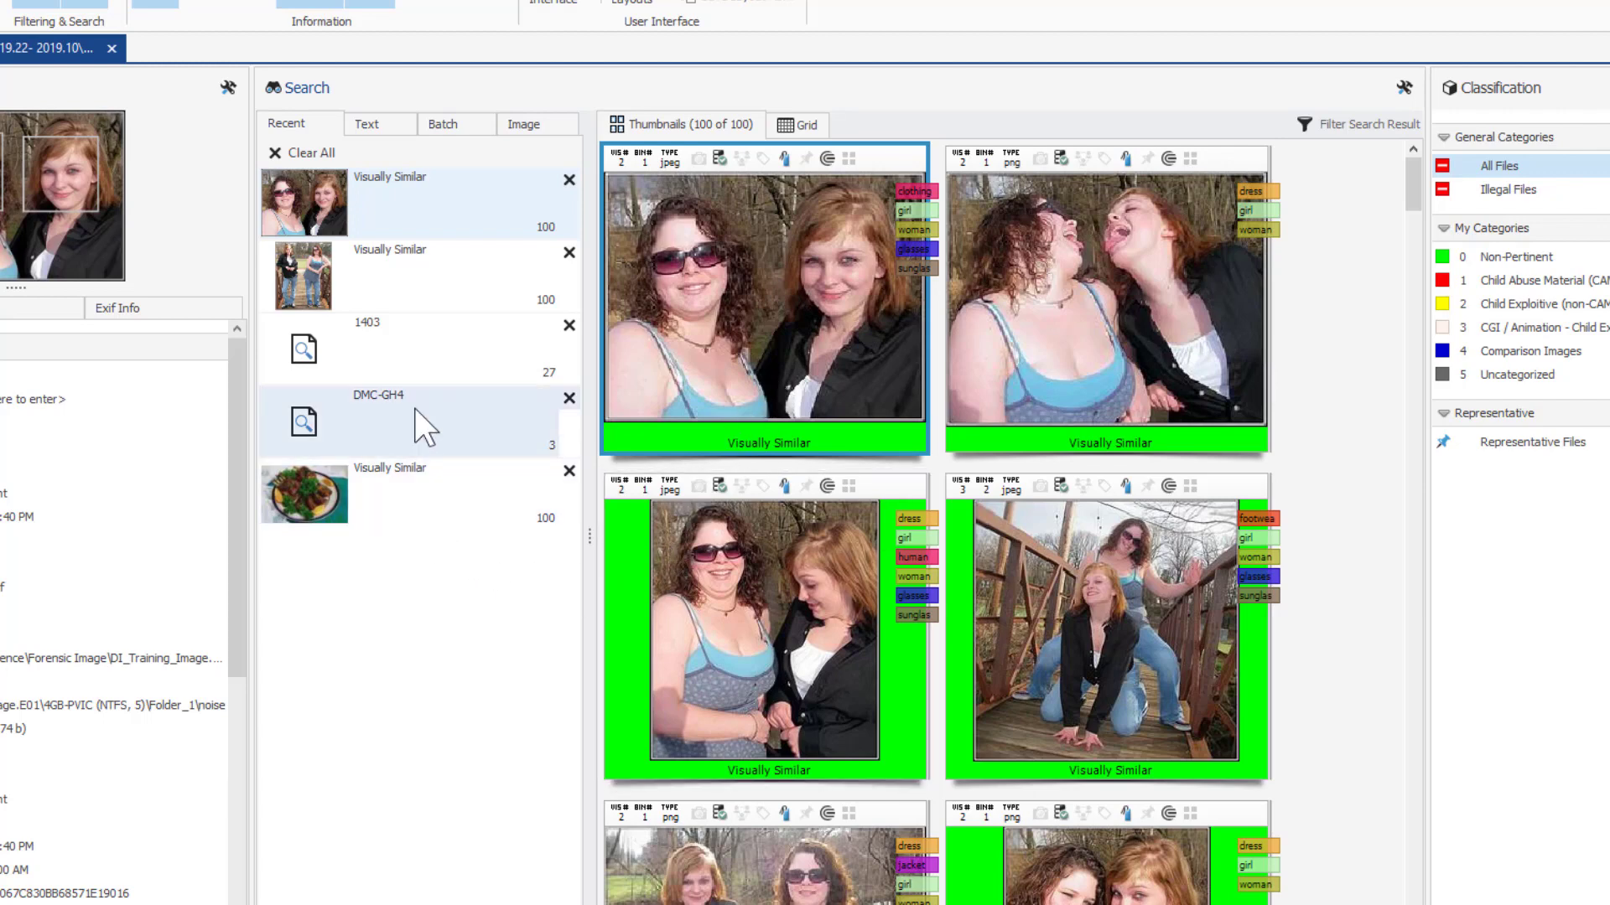
pyautogui.click(430, 282)
pyautogui.click(424, 350)
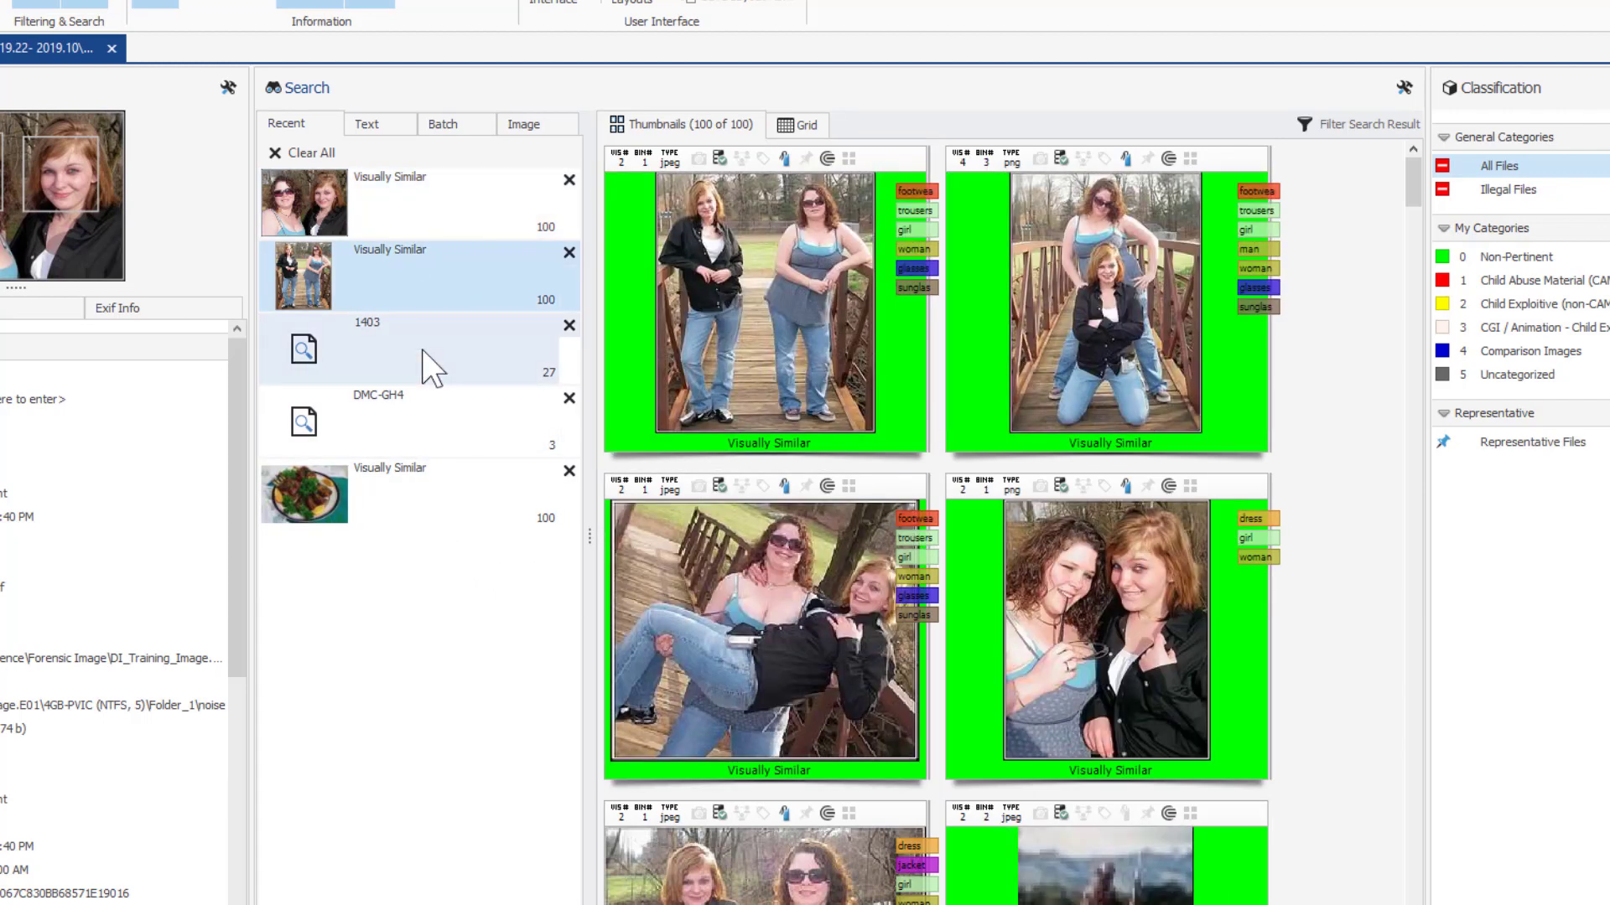
pyautogui.click(420, 493)
pyautogui.click(423, 208)
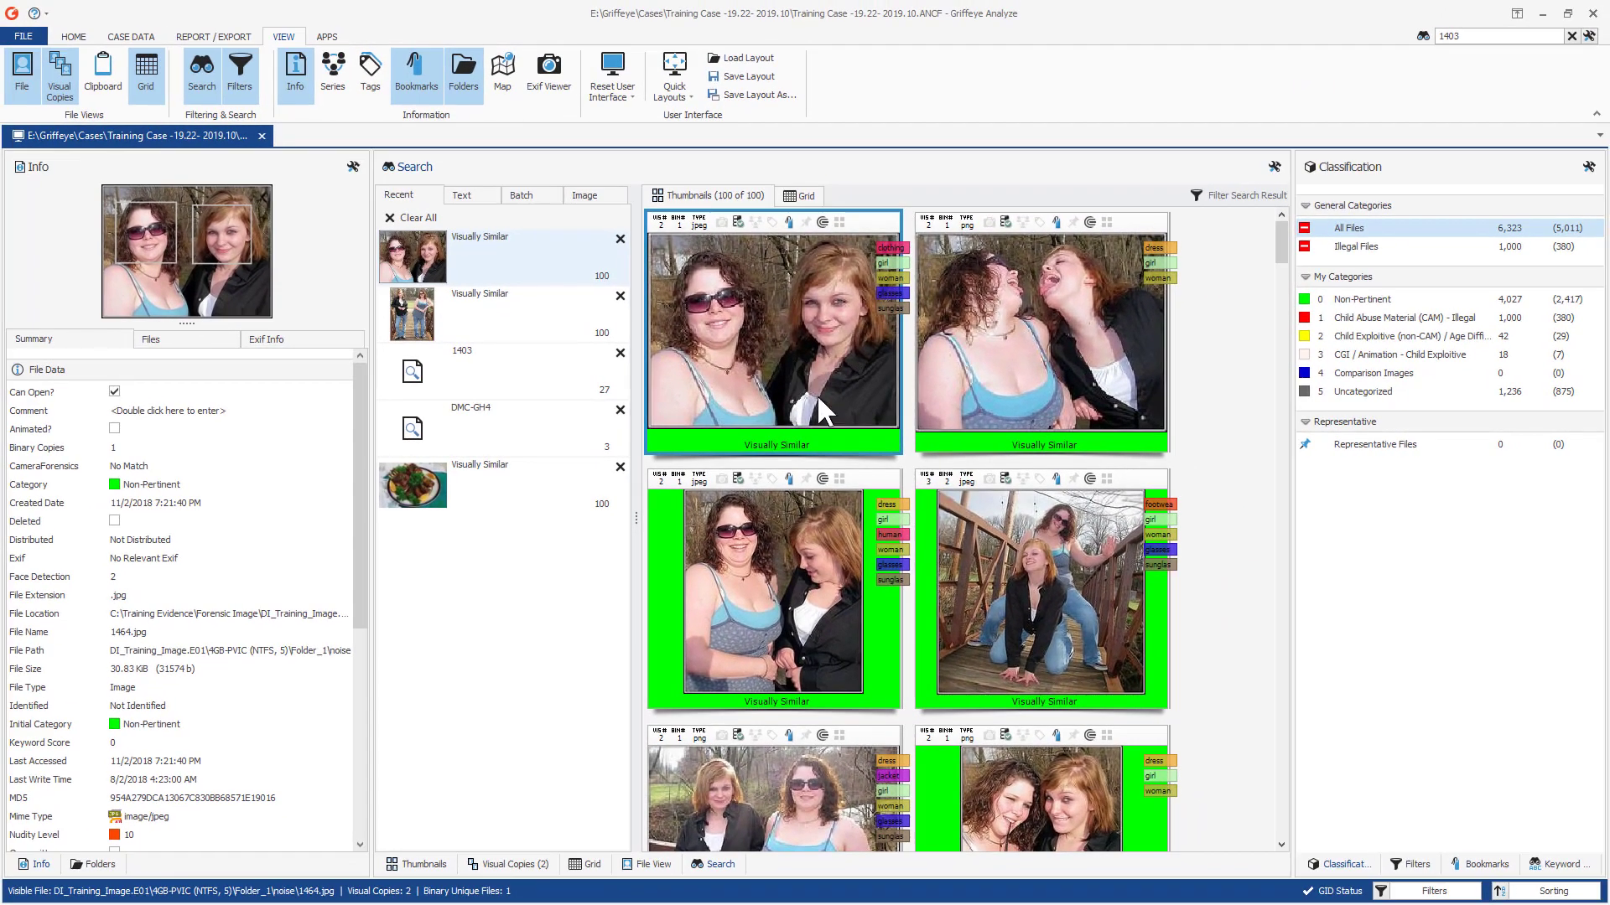
# Run visually similar searches on bridge photo 1403.jpg and the green cross icon cross.png
pyautogui.click(1034, 570)
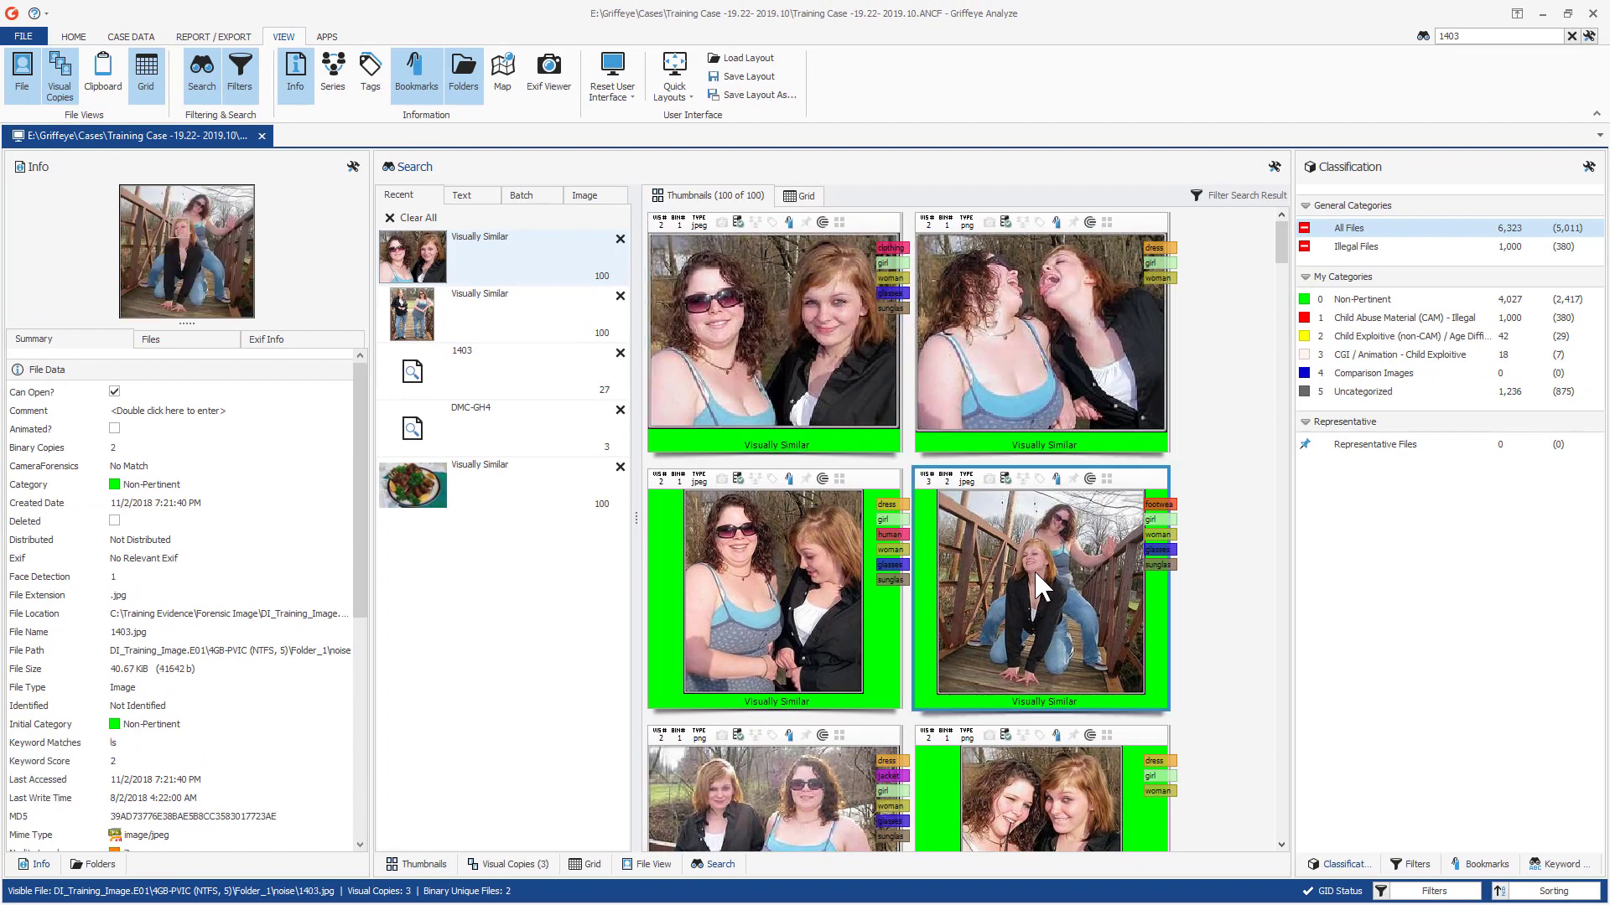
pyautogui.doubleClick(1035, 569)
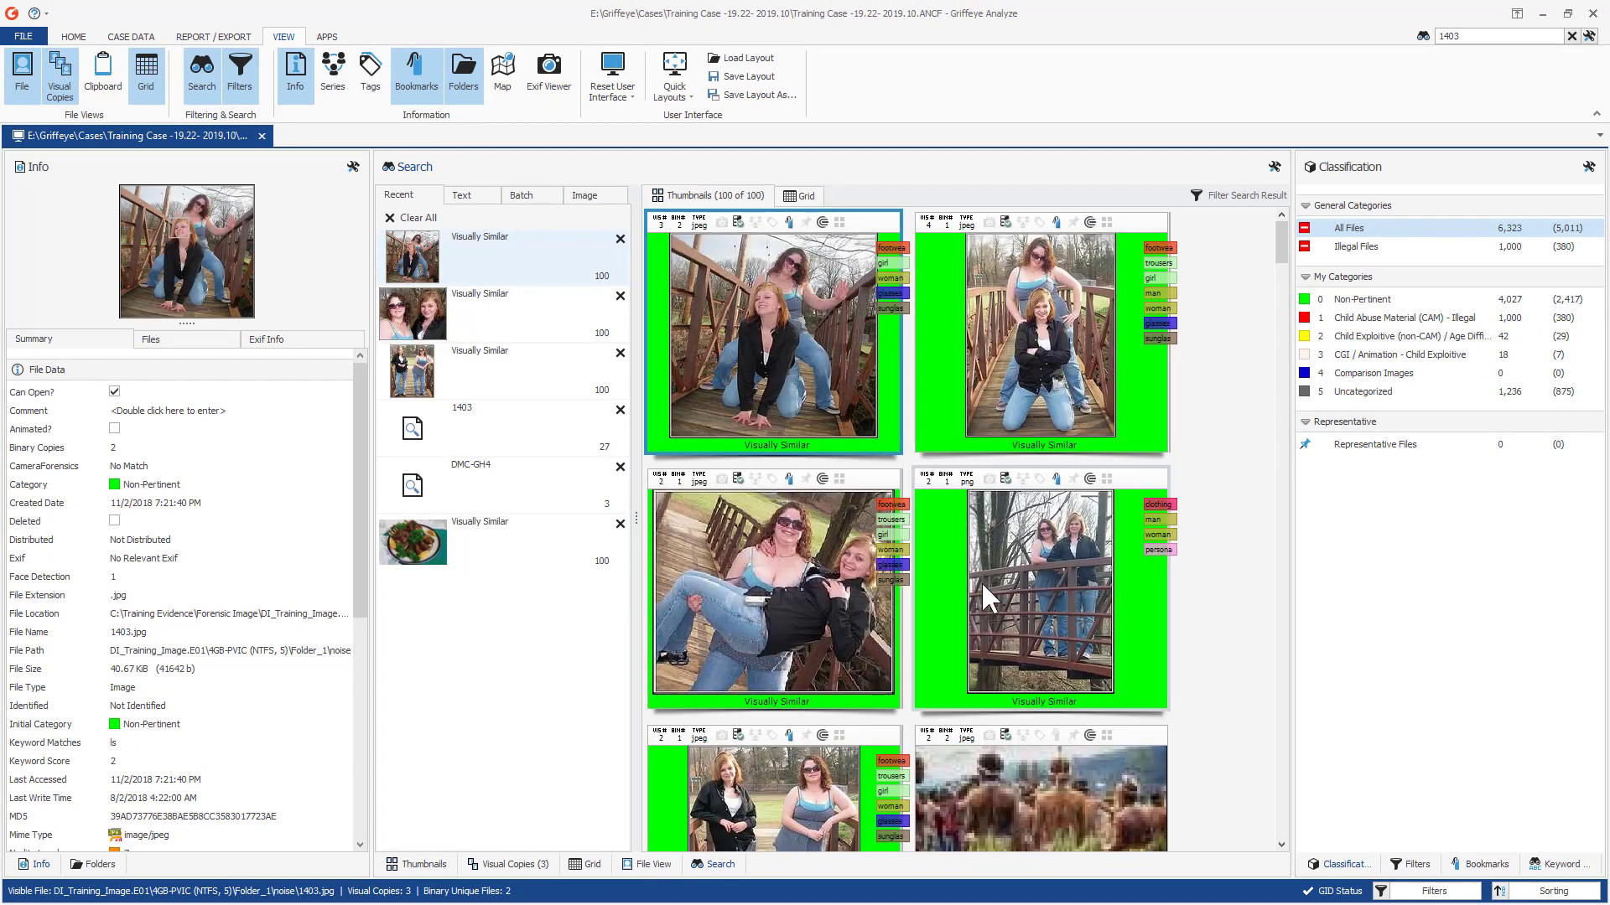
pyautogui.doubleClick(998, 589)
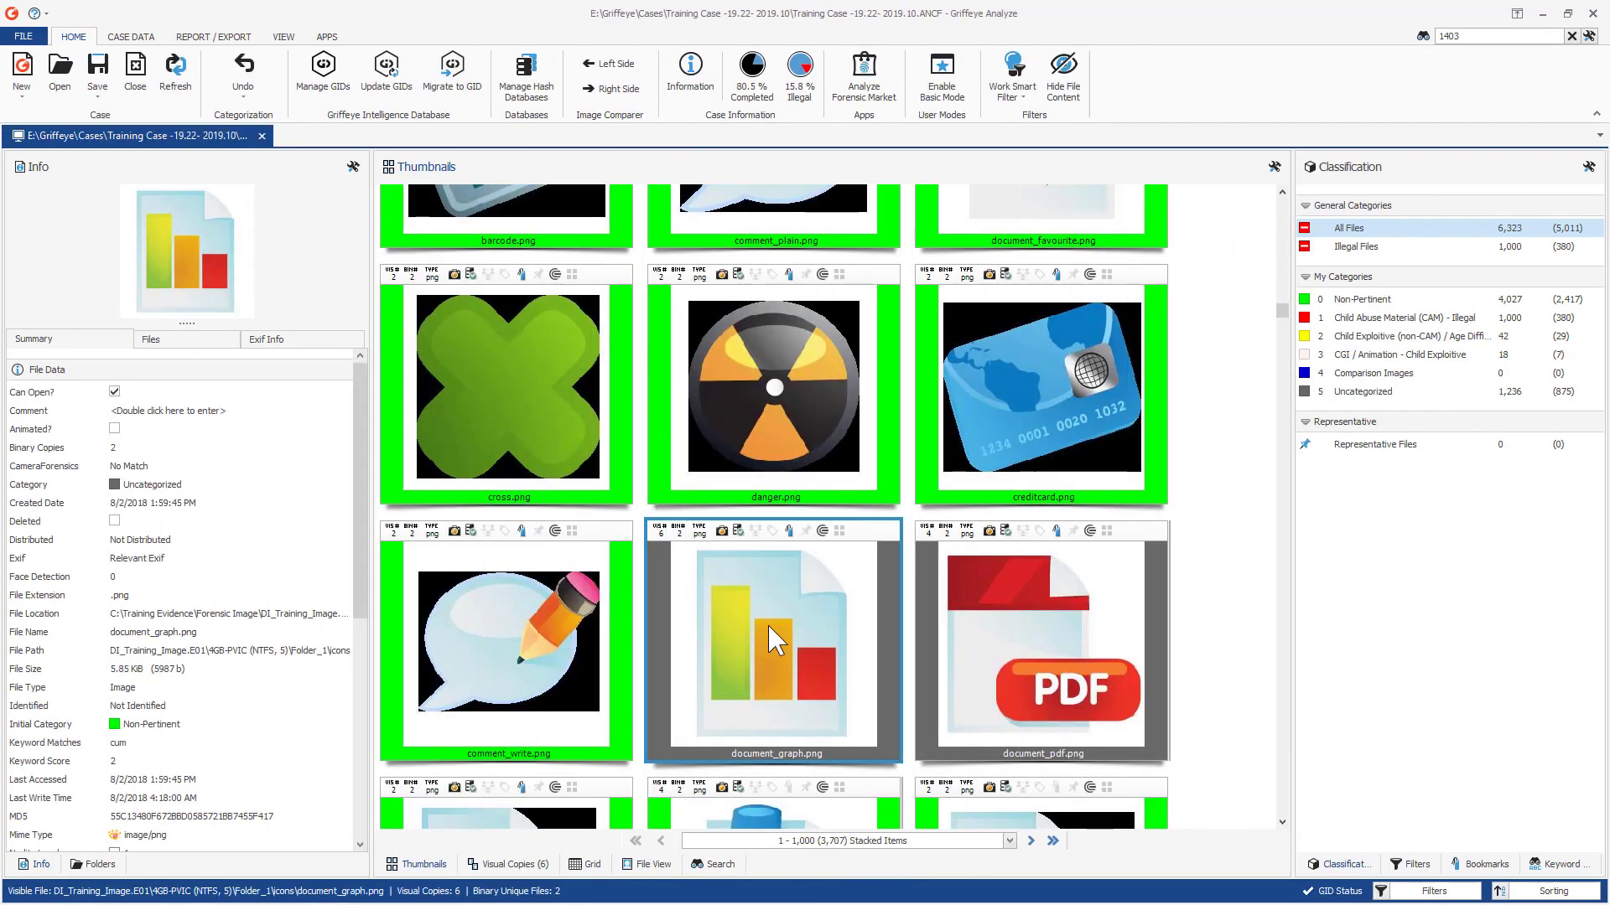
pyautogui.click(521, 416)
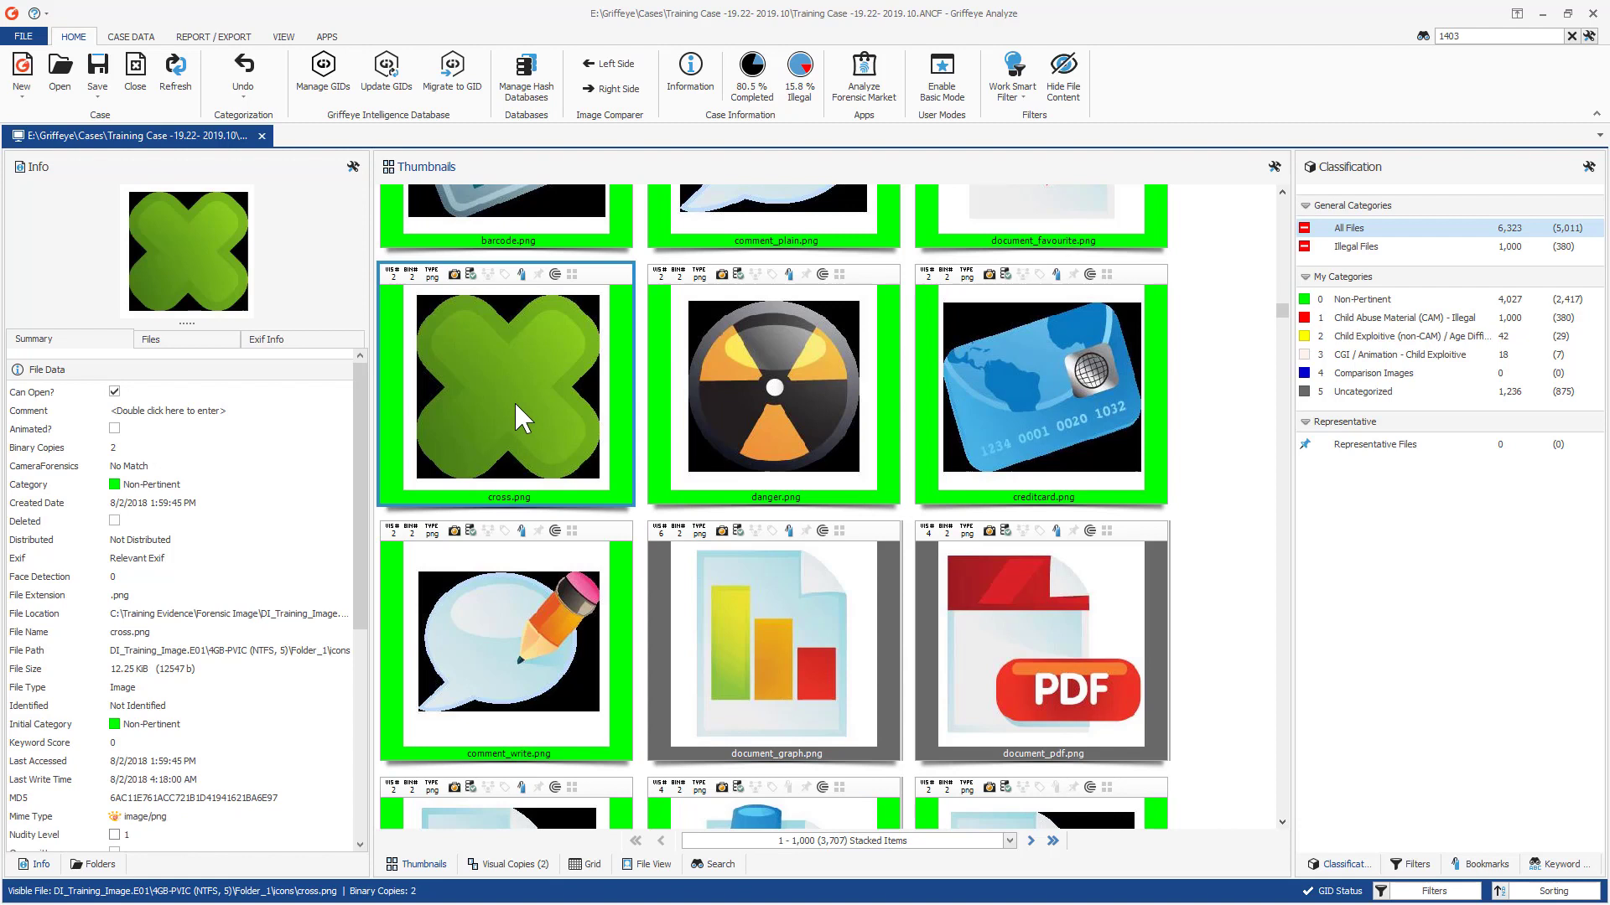
pyautogui.doubleClick(514, 401)
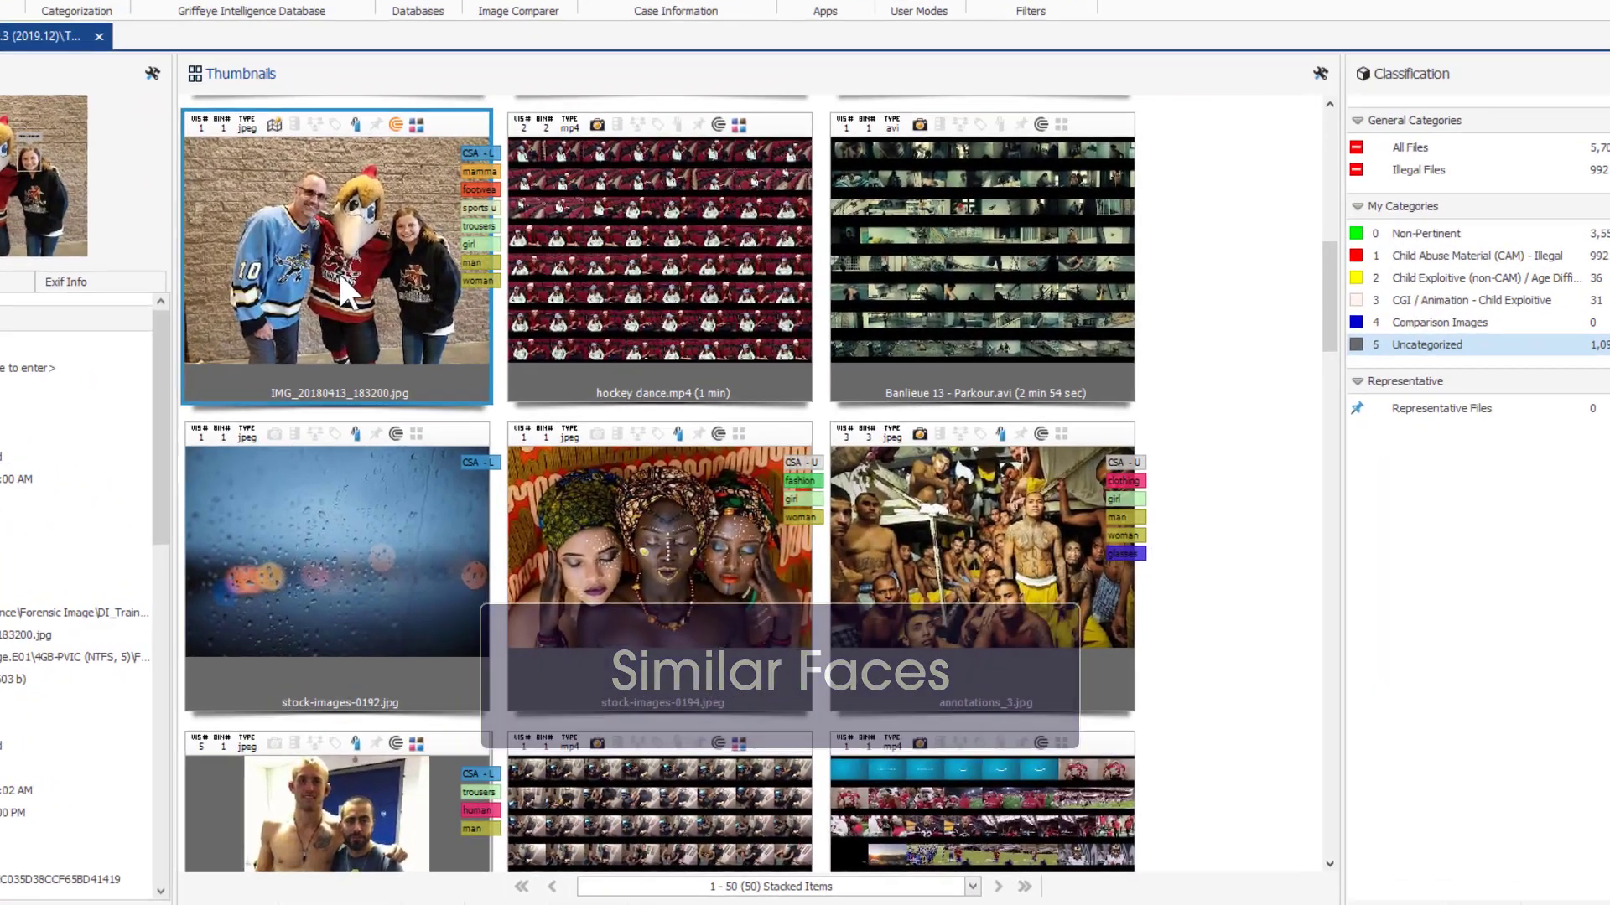
# Run a similar-faces search on the hockey mascot photo, then reopen the girl's face search
pyautogui.rightClick(461, 332)
pyautogui.moveTo(304, 364)
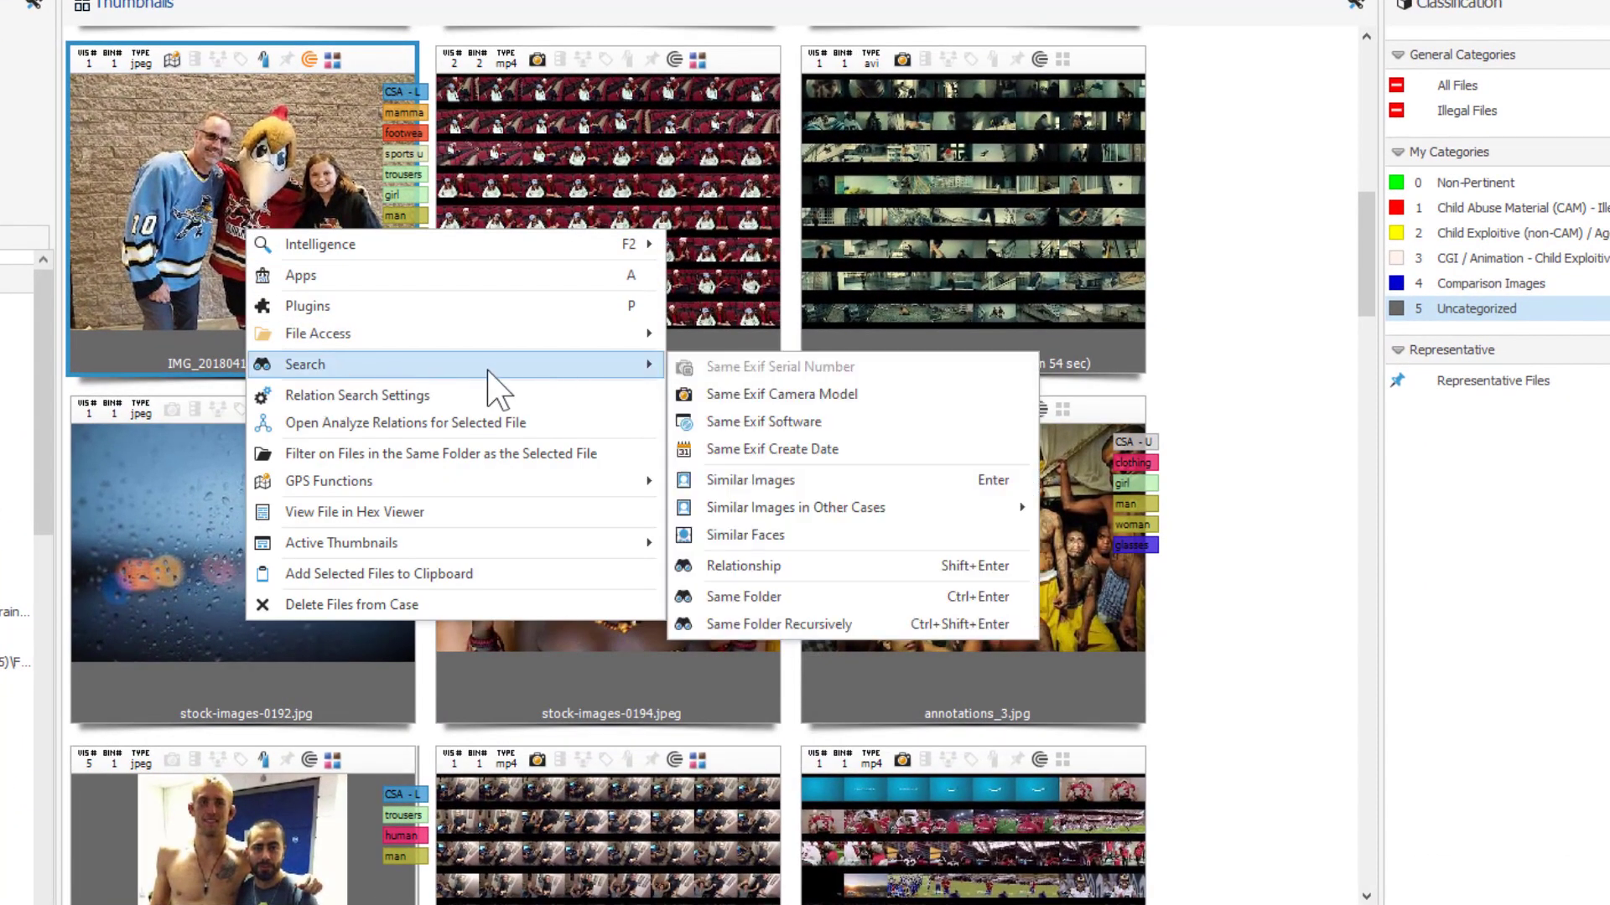
pyautogui.click(753, 540)
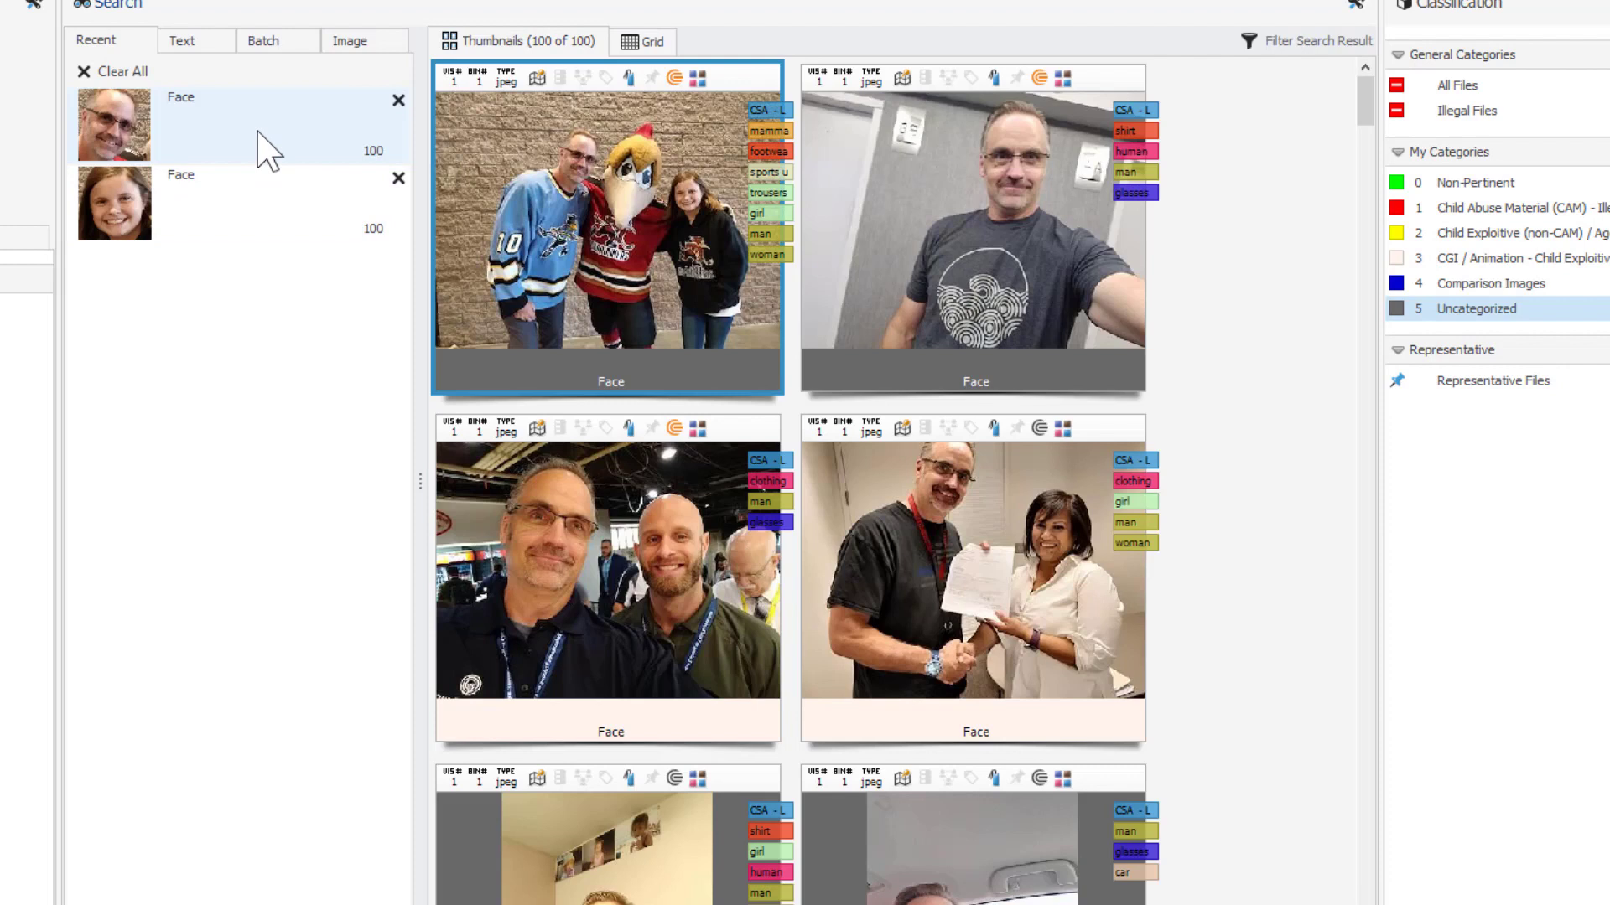
pyautogui.click(289, 213)
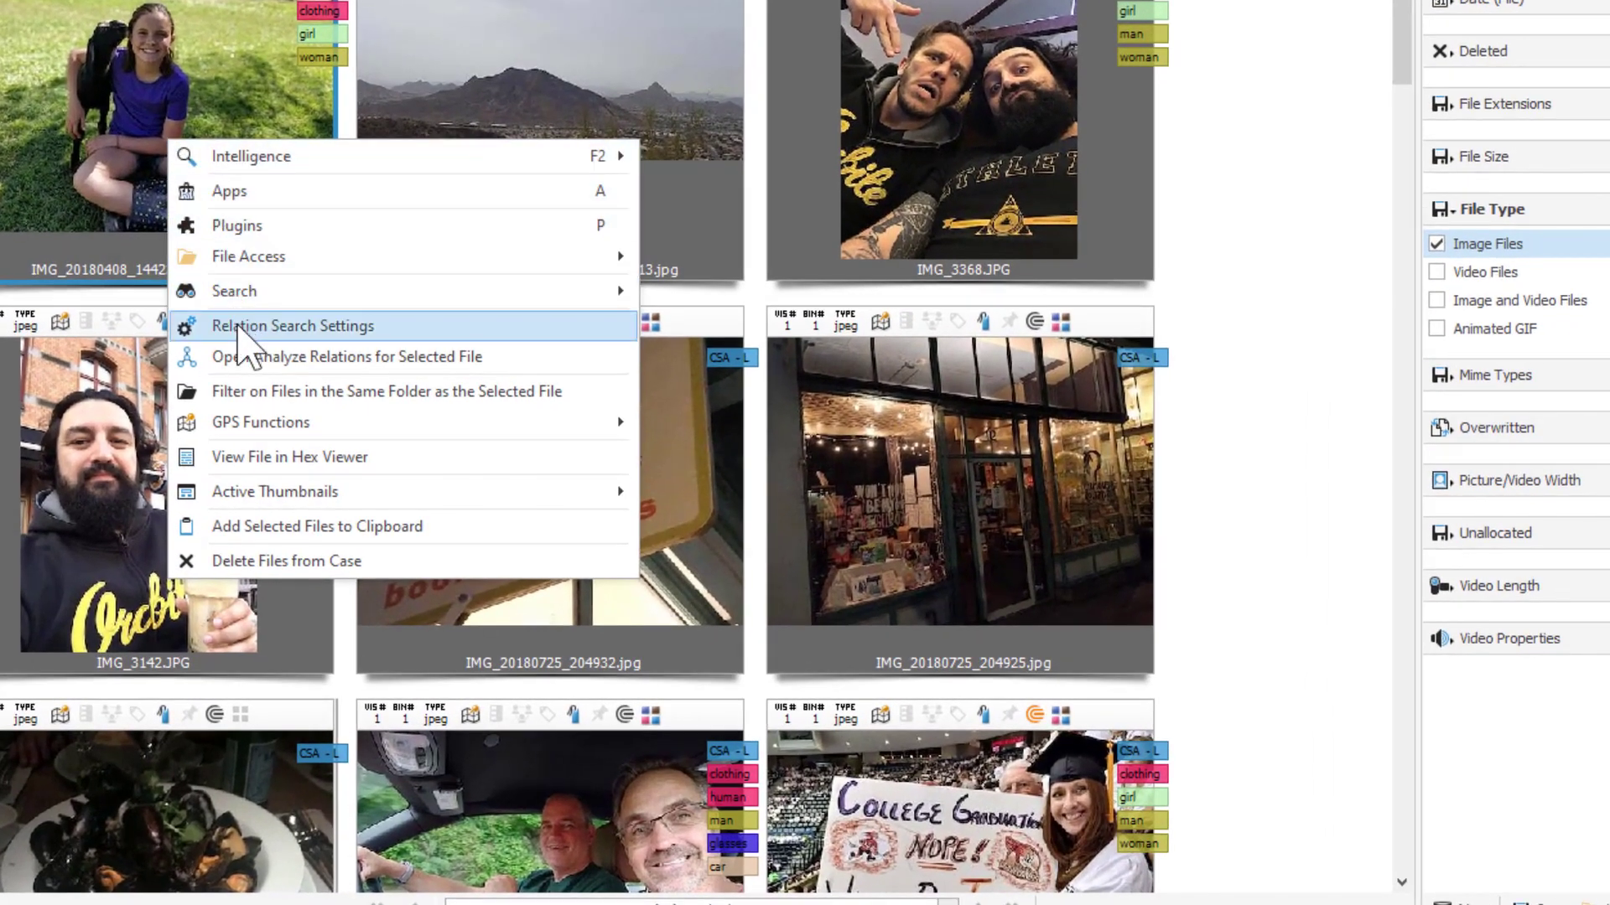
# Enable Within Date Range and a 1-mile GPS range, then relationship-search the girl's photo
pyautogui.click(292, 326)
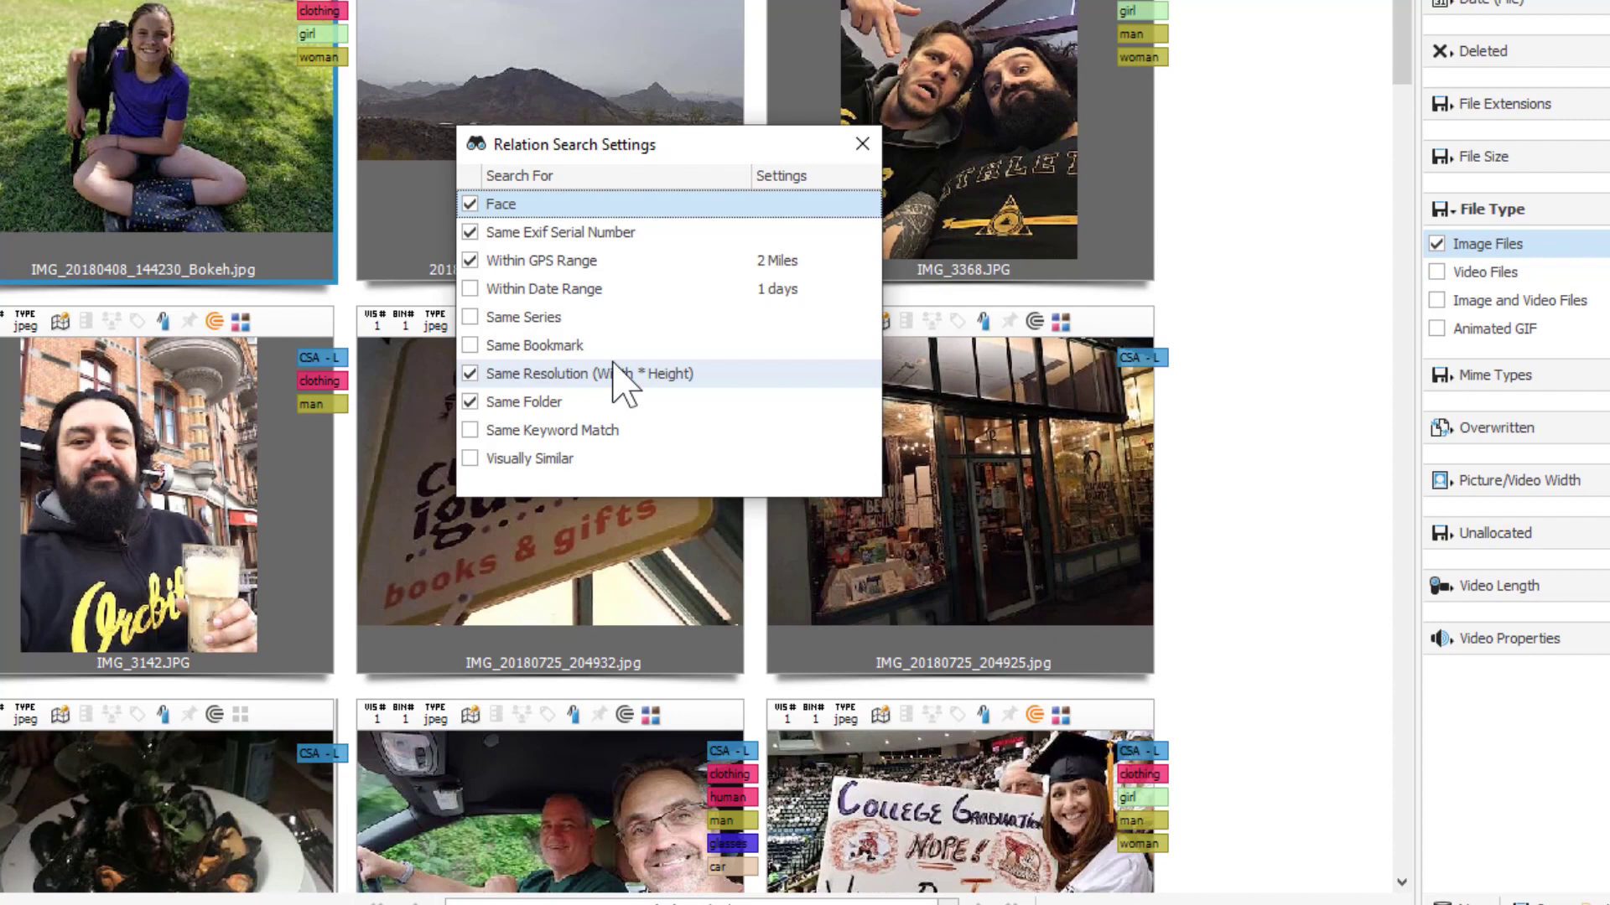
pyautogui.click(470, 290)
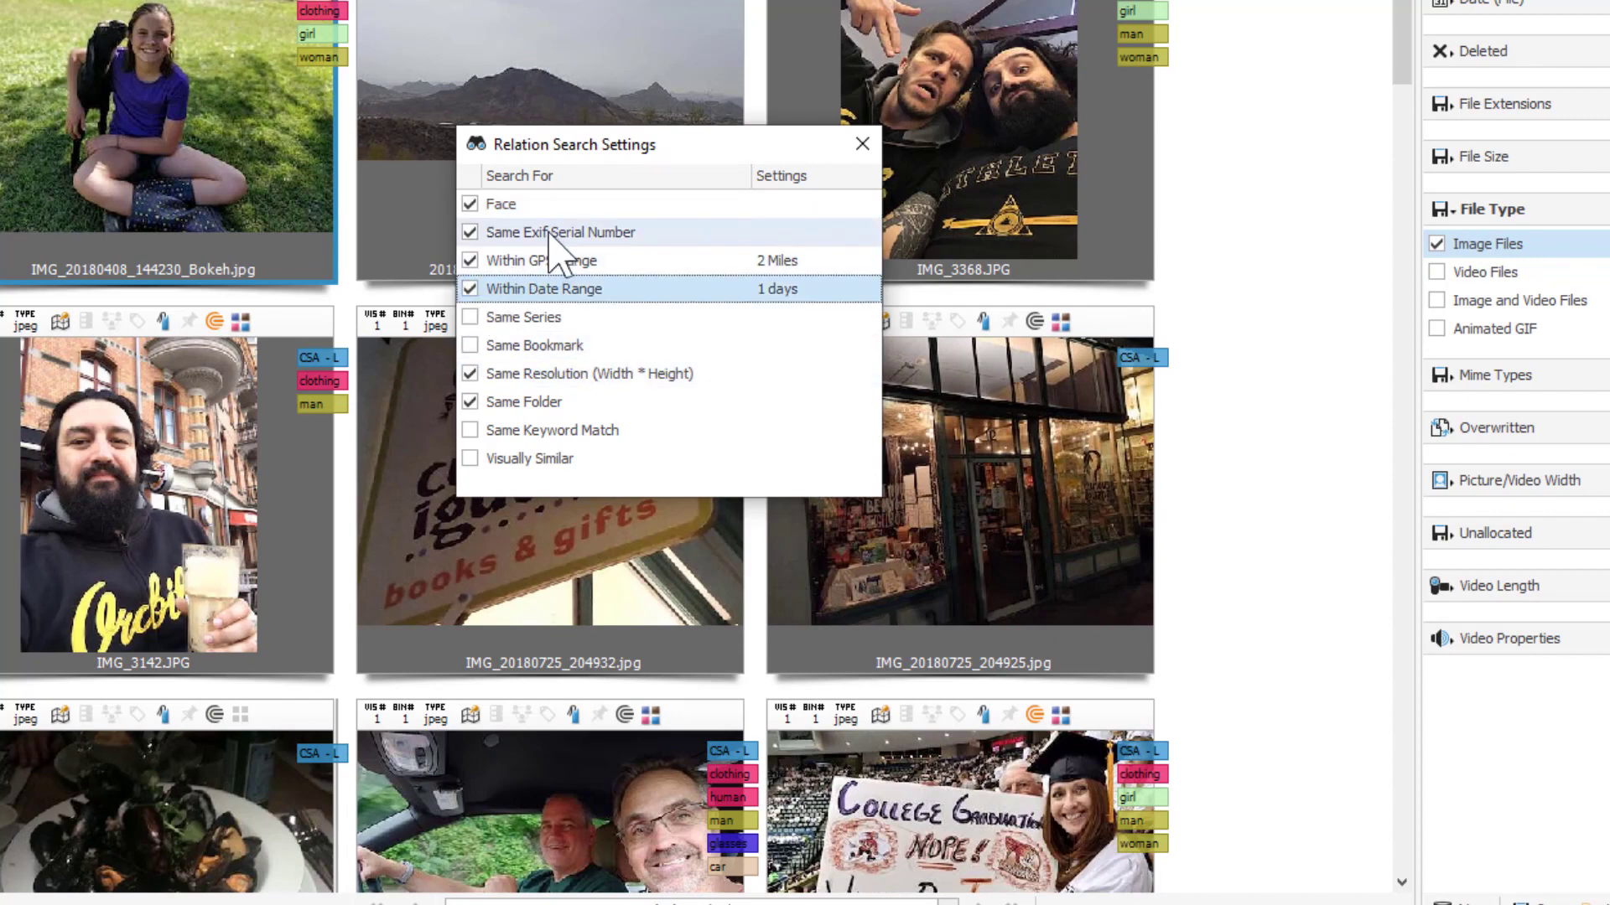
pyautogui.click(516, 347)
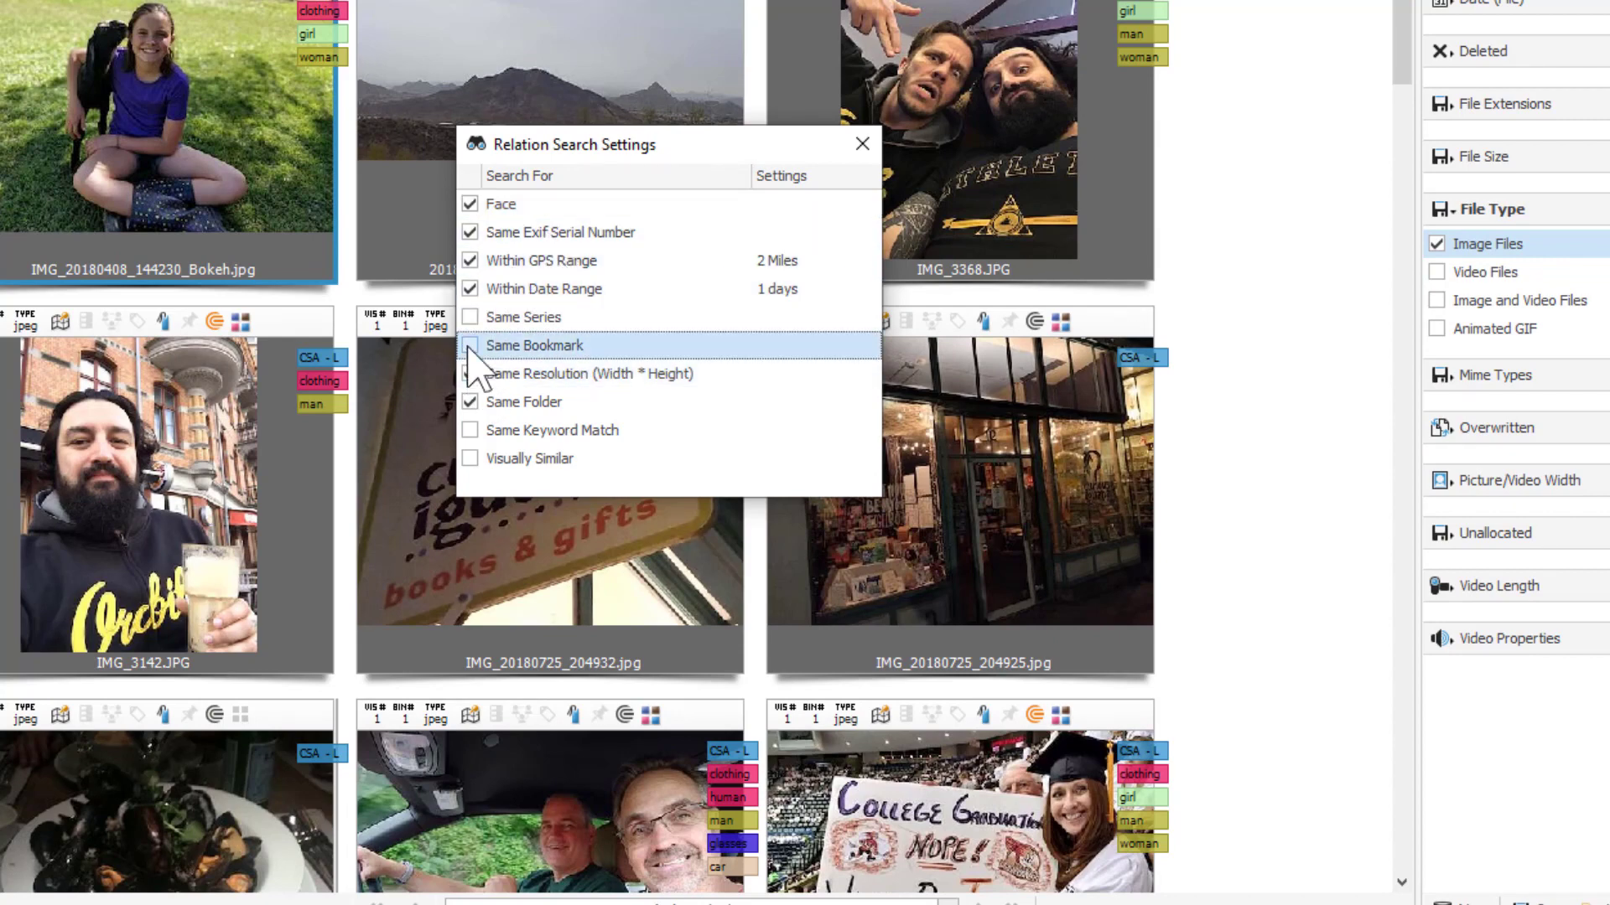
pyautogui.doubleClick(541, 260)
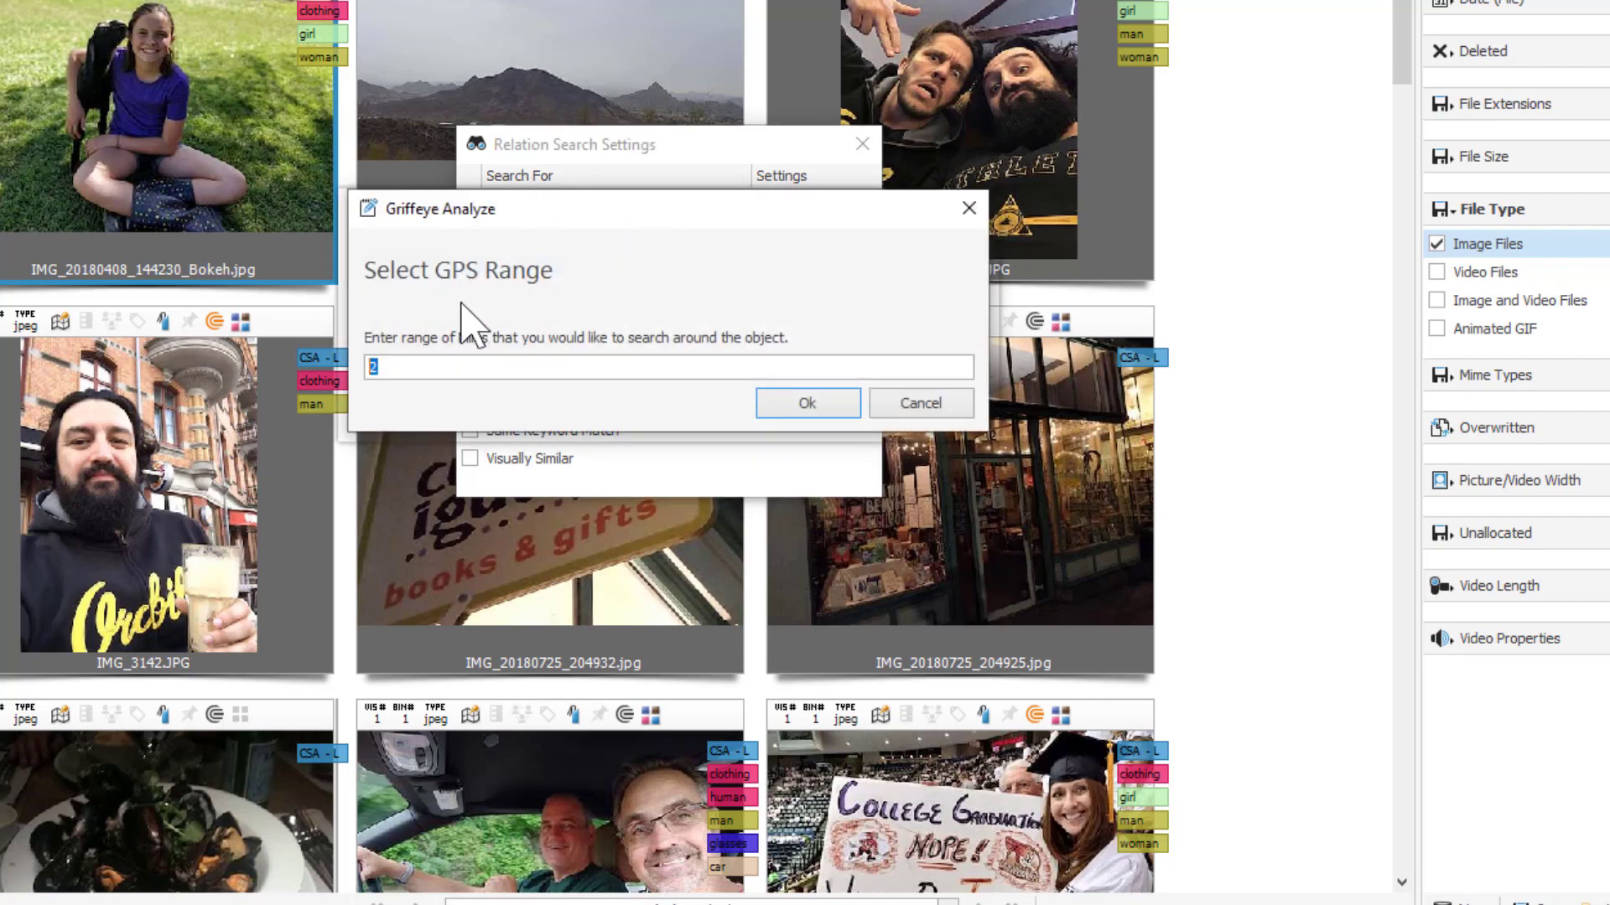
pyautogui.write('1')
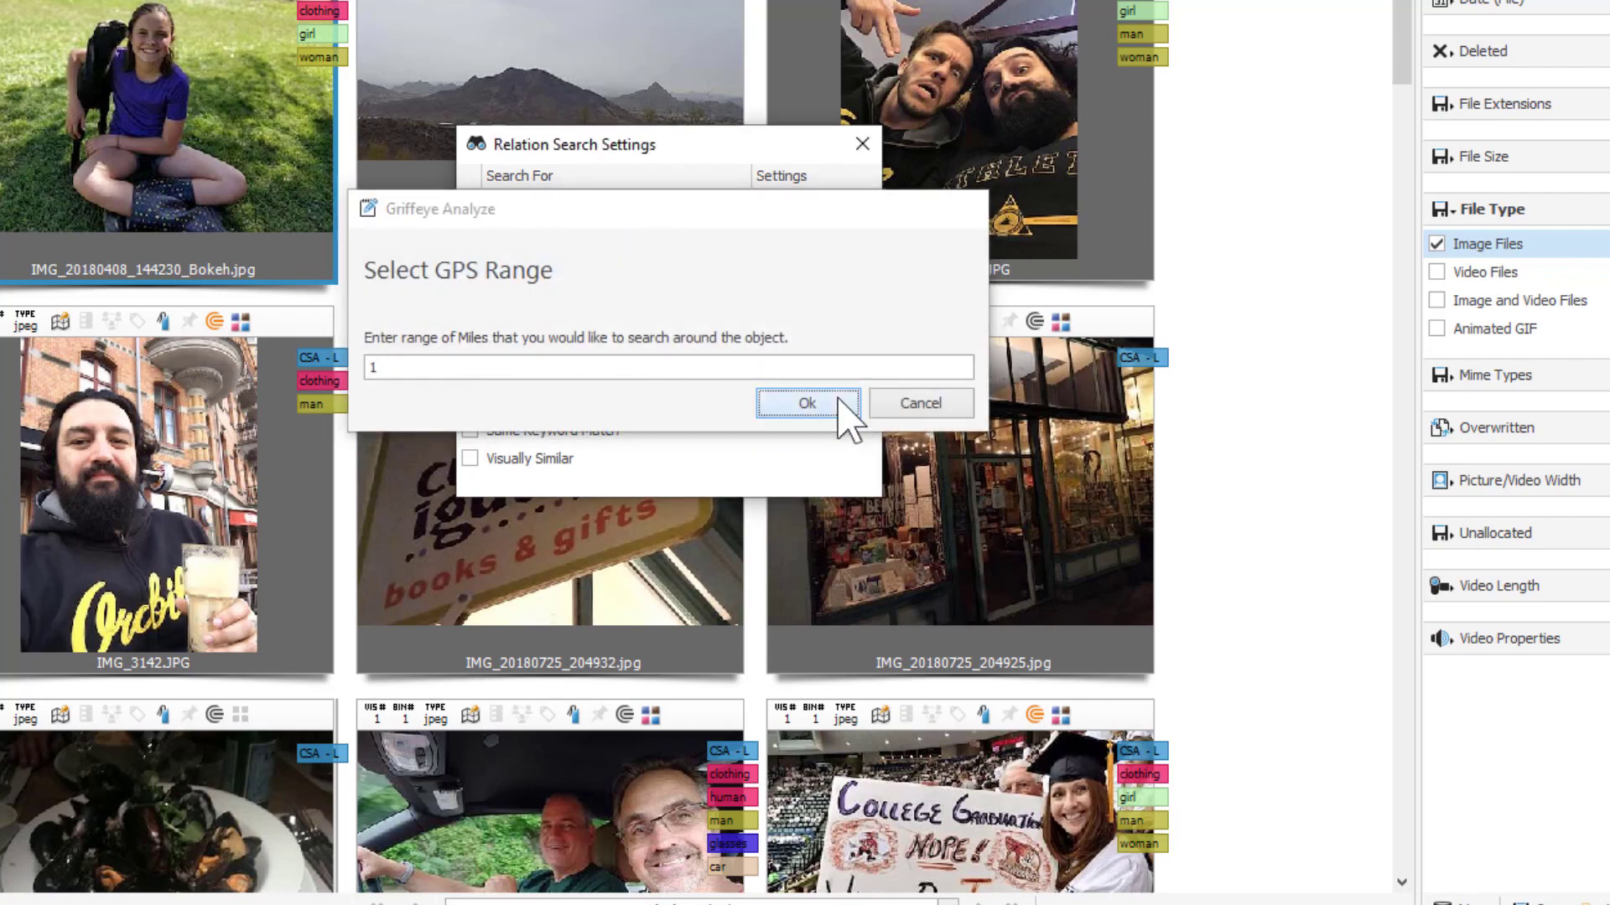
pyautogui.click(807, 403)
pyautogui.click(862, 144)
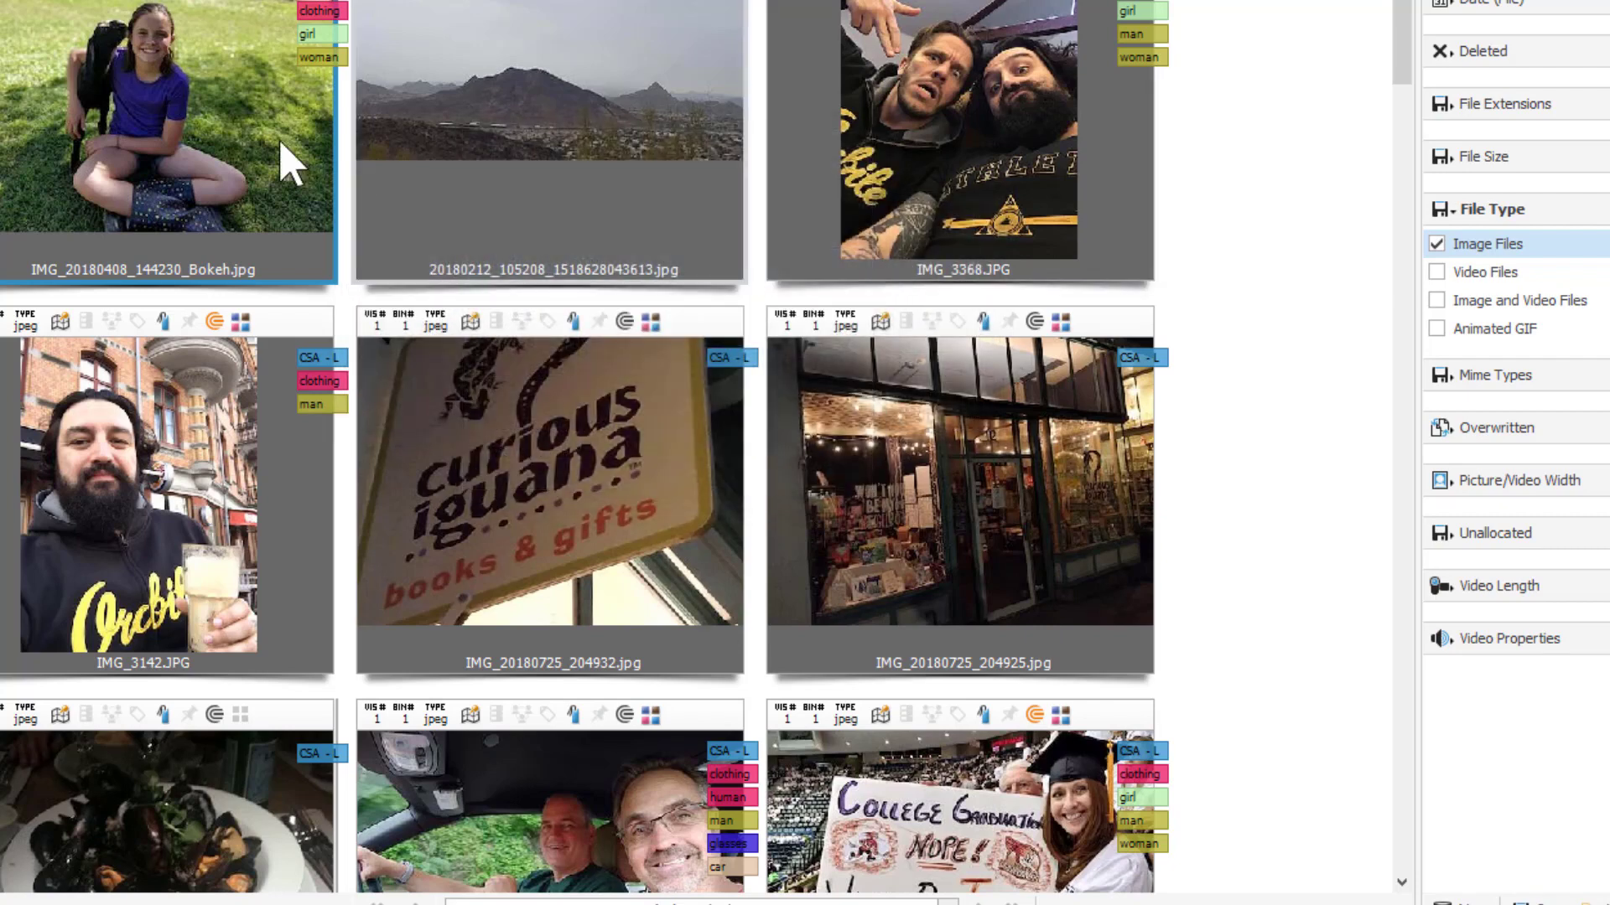
pyautogui.rightClick(187, 120)
pyautogui.moveTo(247, 263)
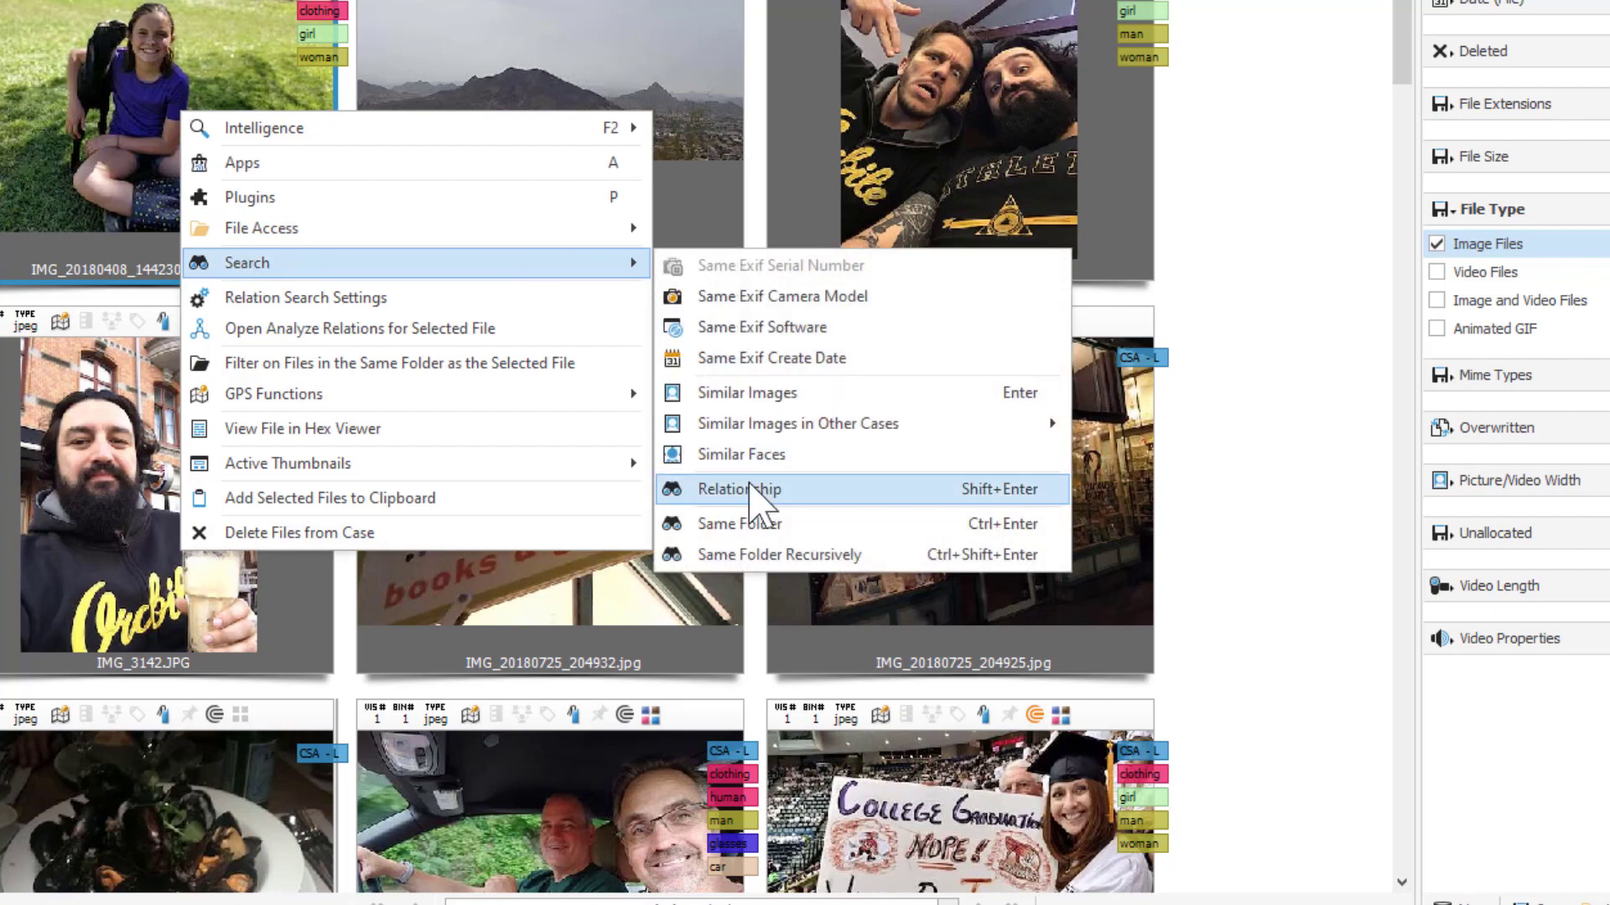
pyautogui.click(754, 496)
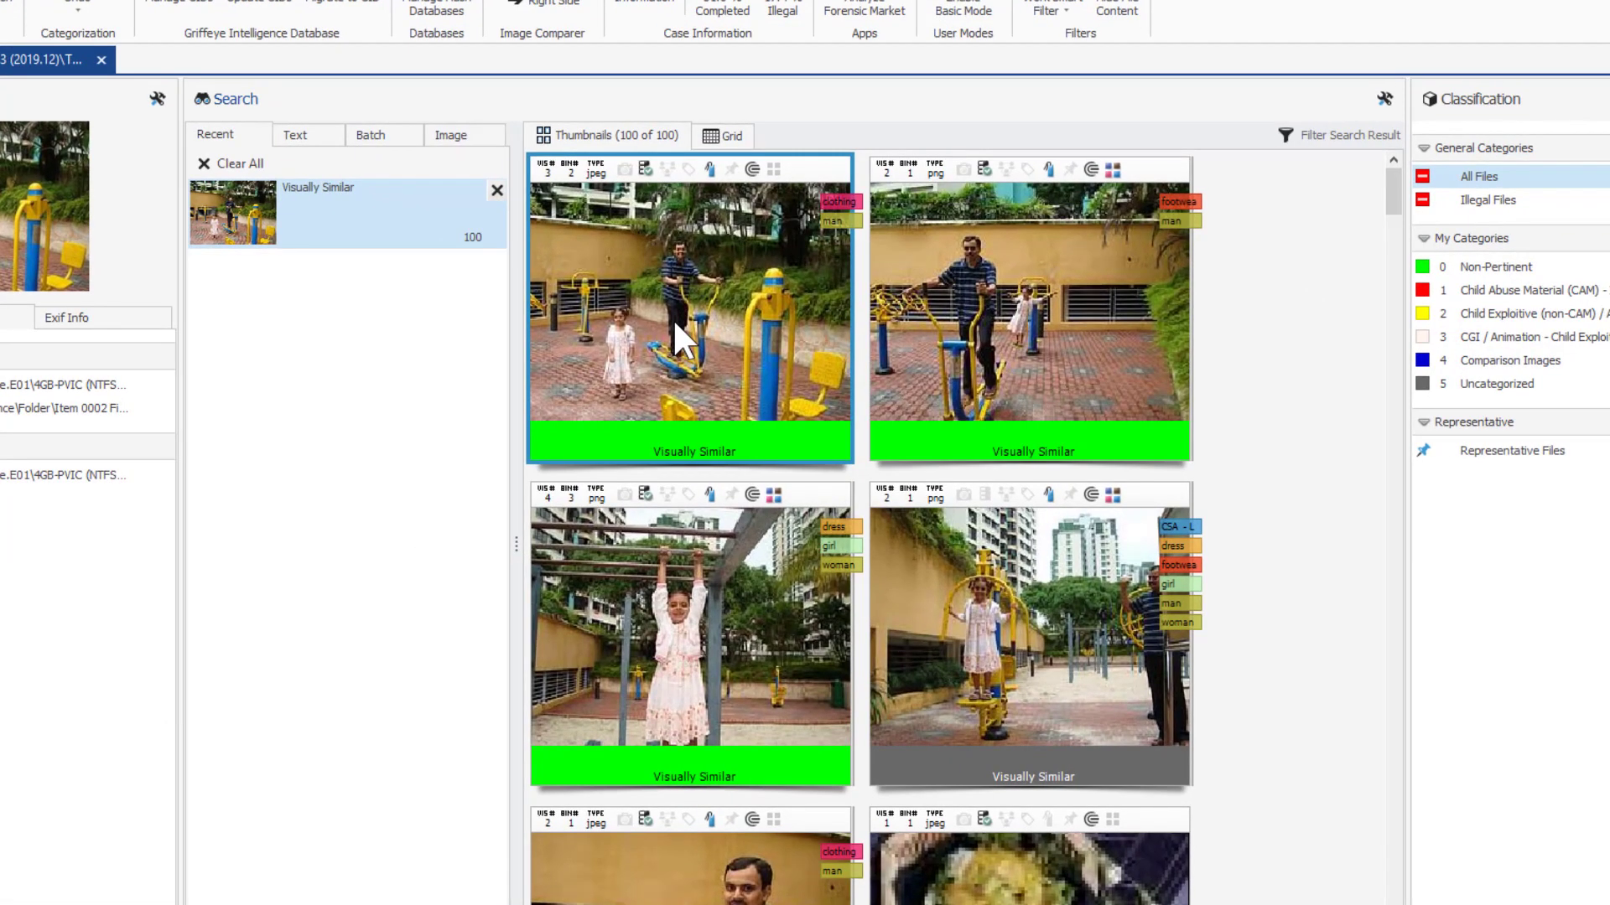
# Run an external image Similarity Search using Red Bus.jpg
pyautogui.click(484, 138)
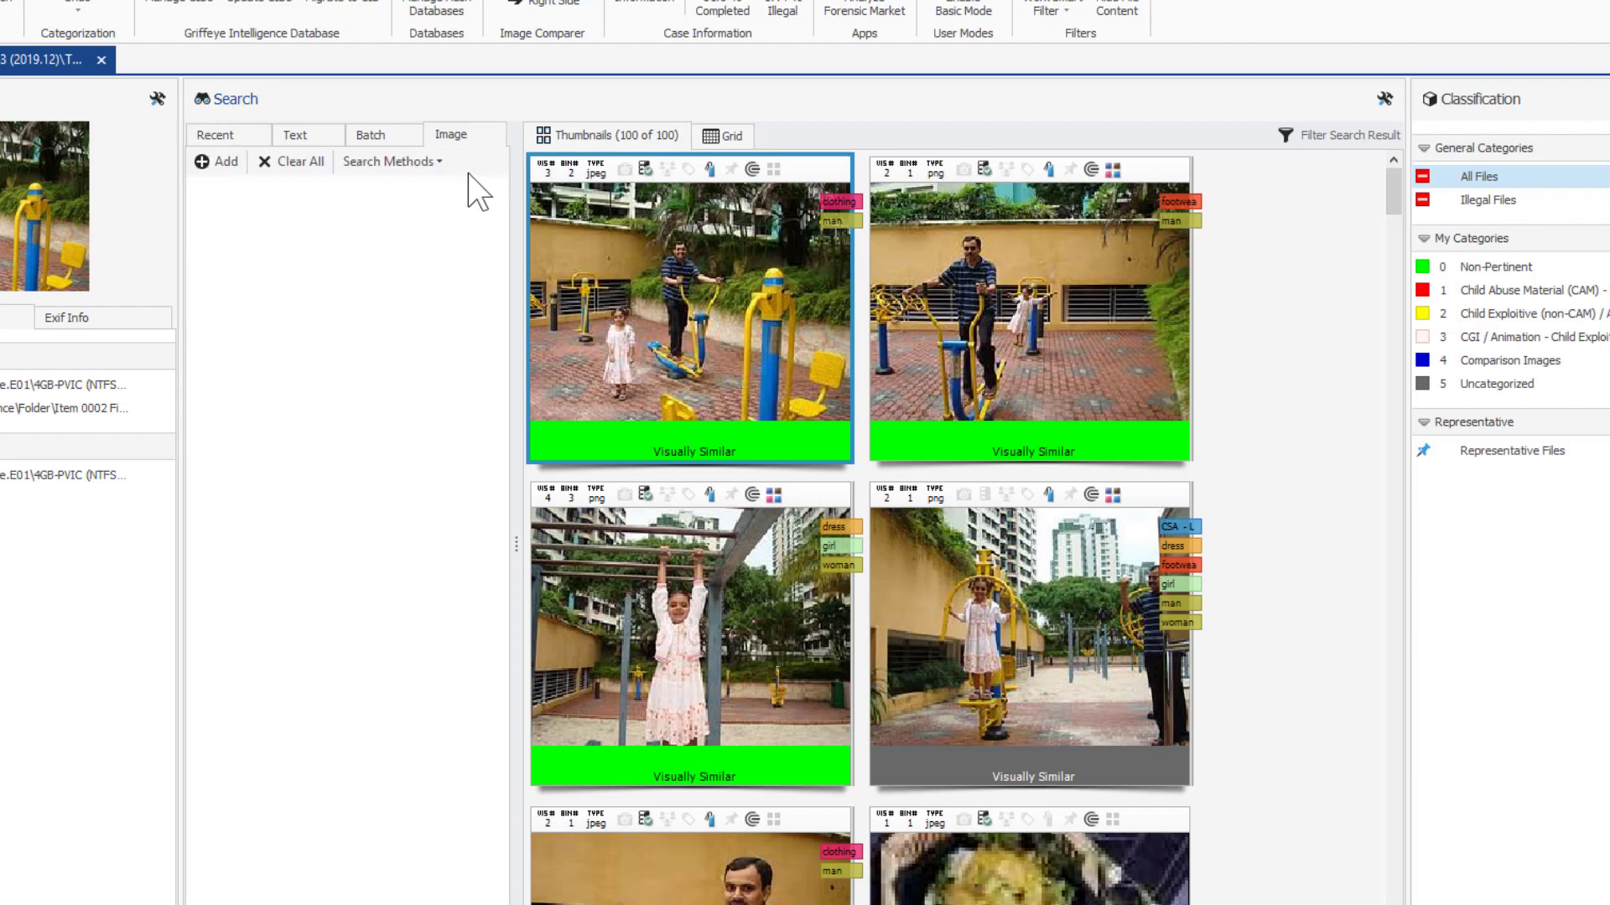
pyautogui.click(438, 161)
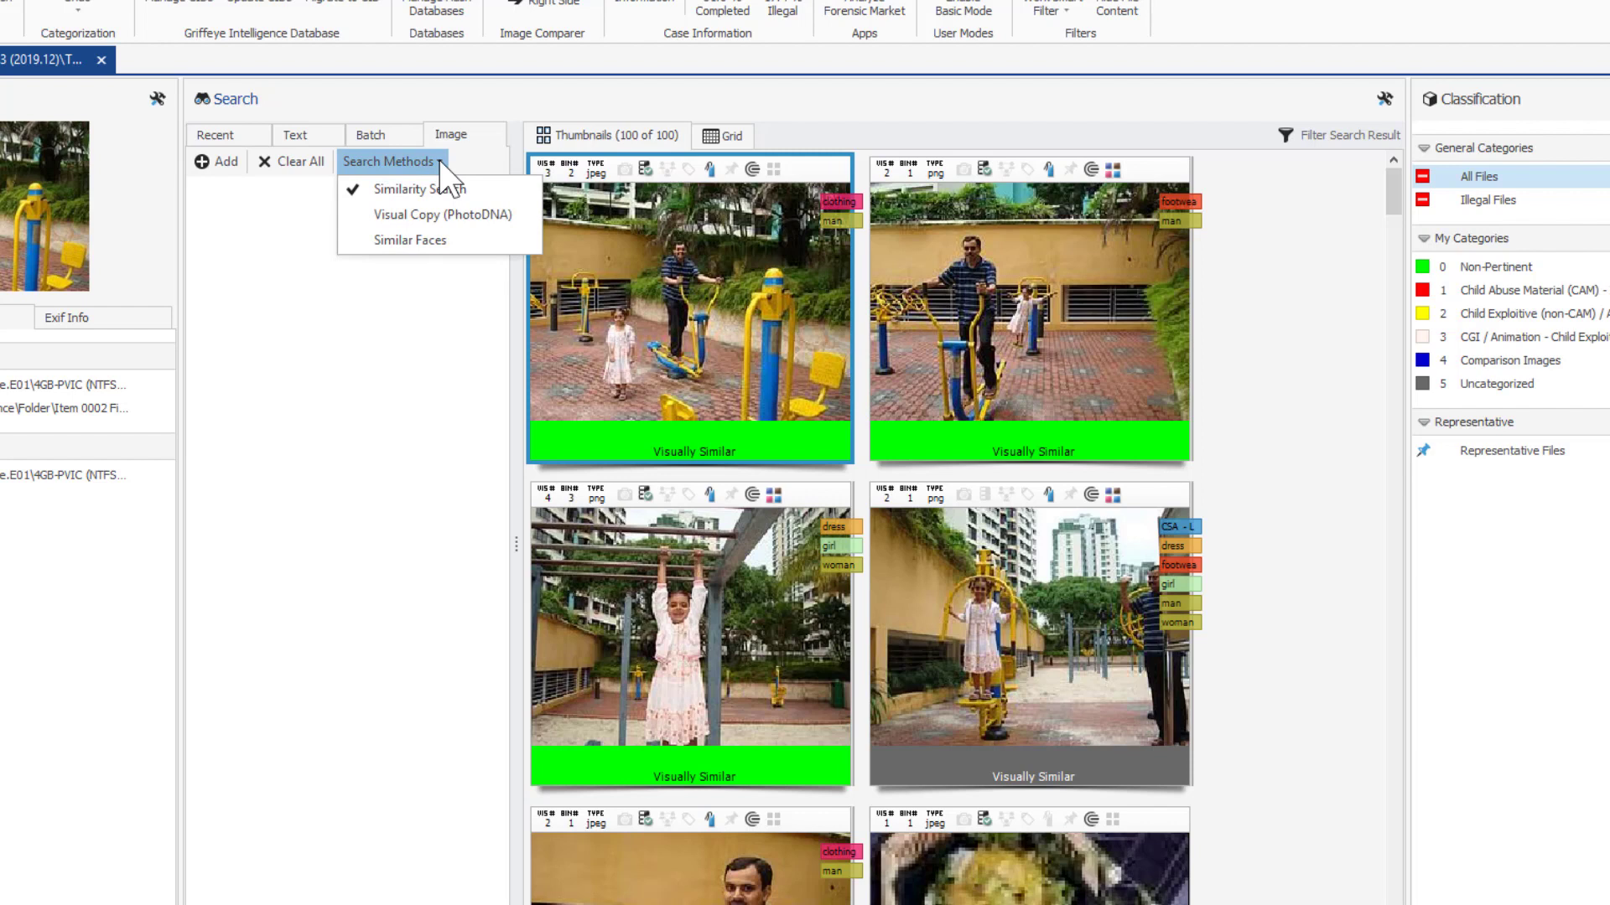
pyautogui.click(445, 187)
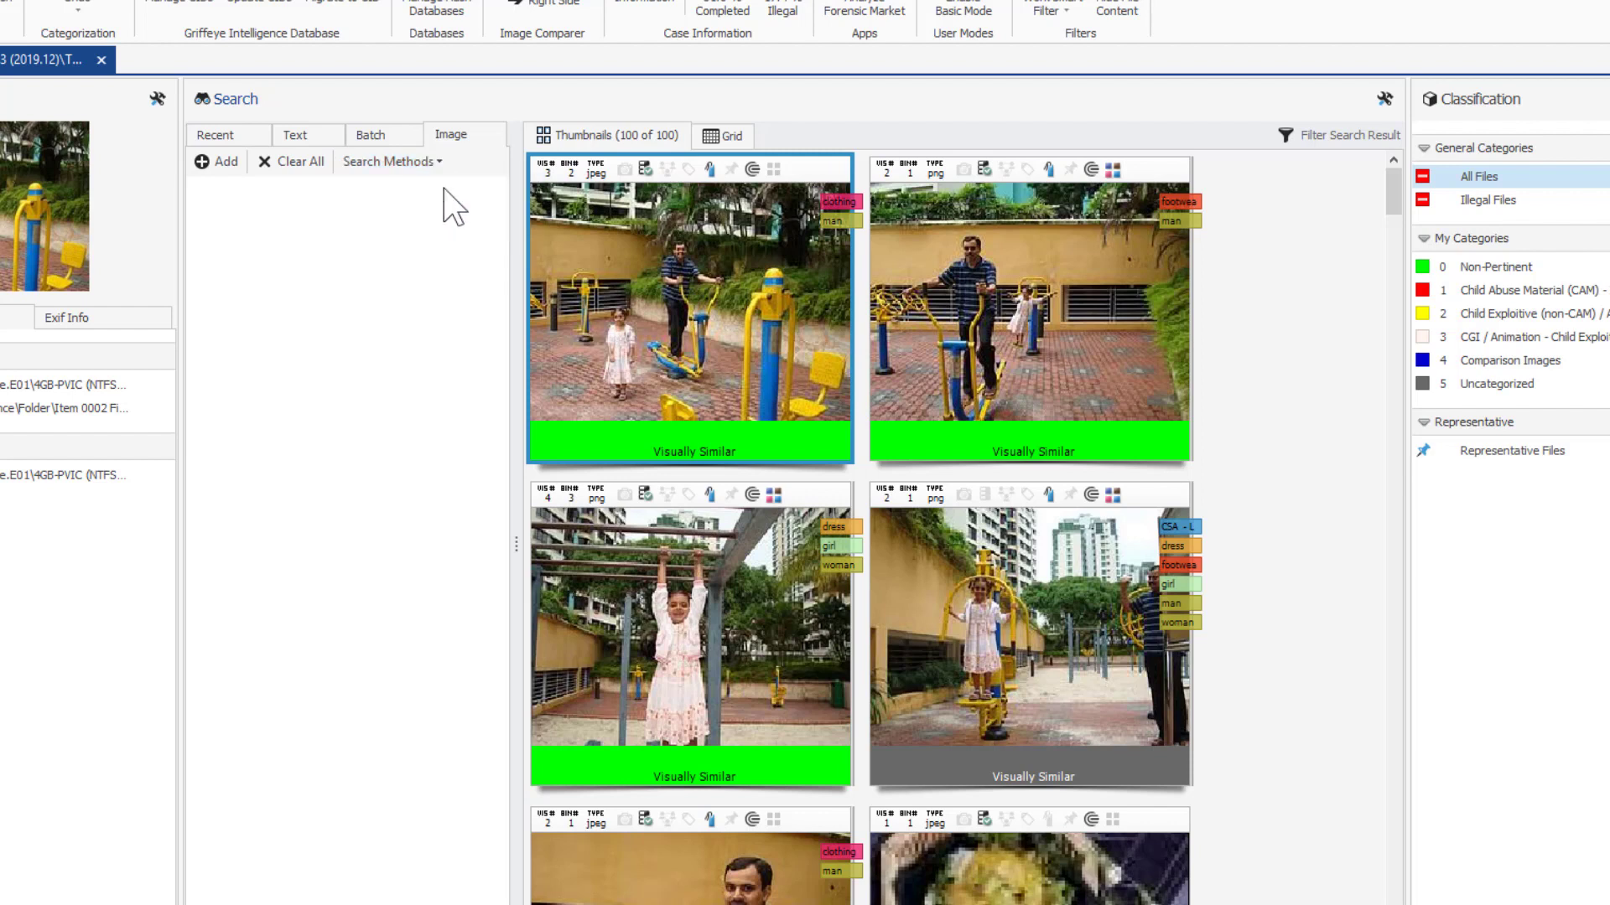
pyautogui.click(217, 159)
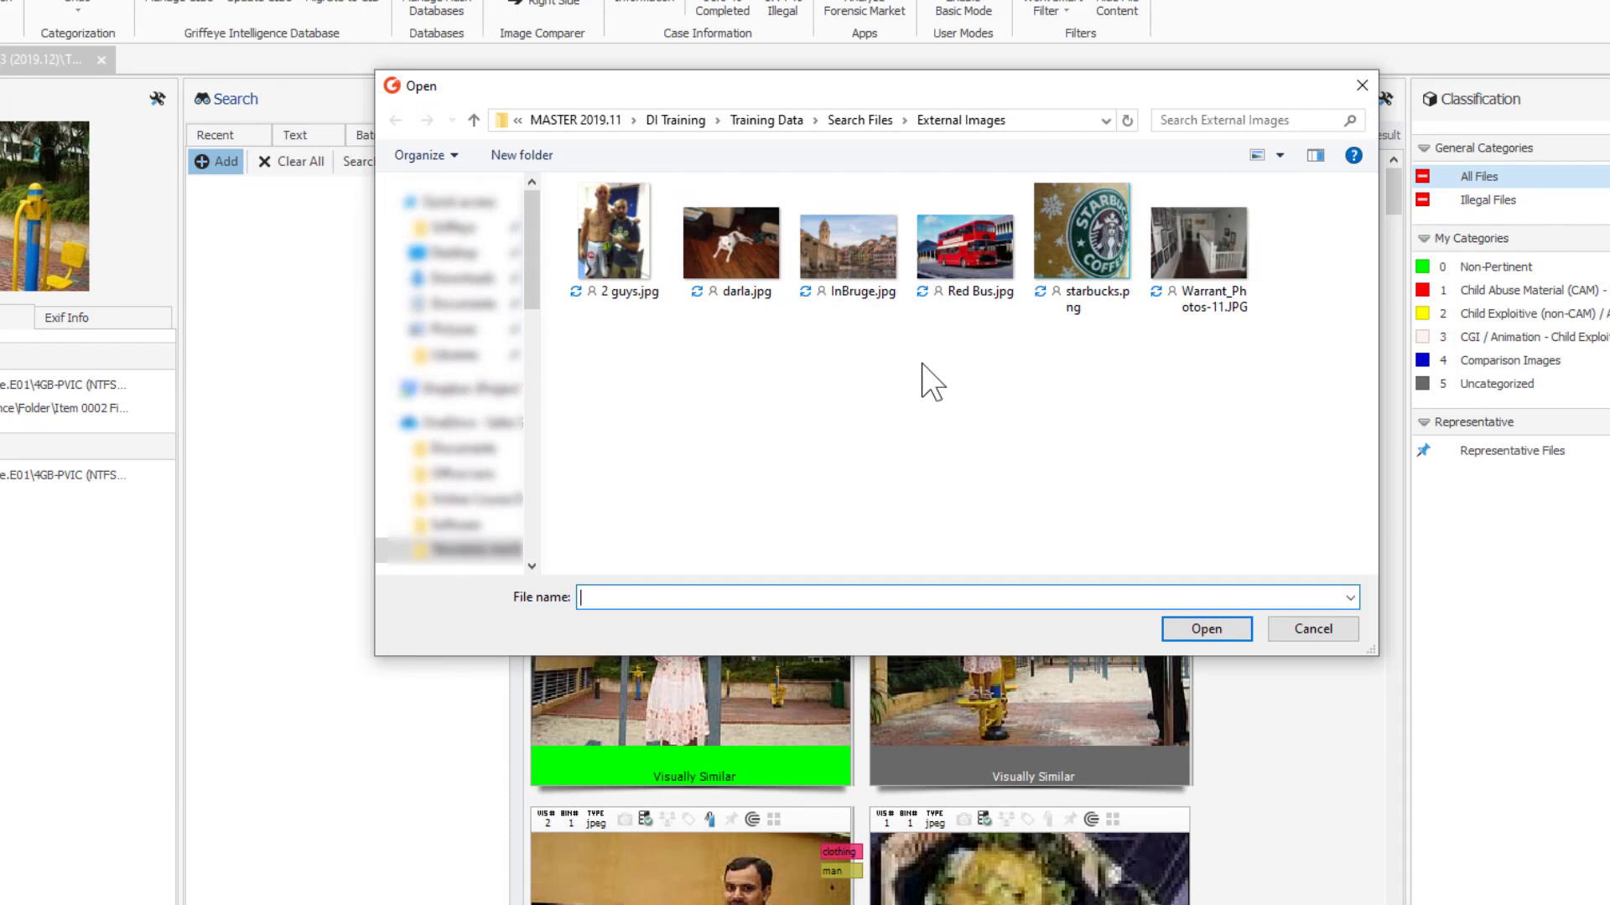
pyautogui.click(962, 239)
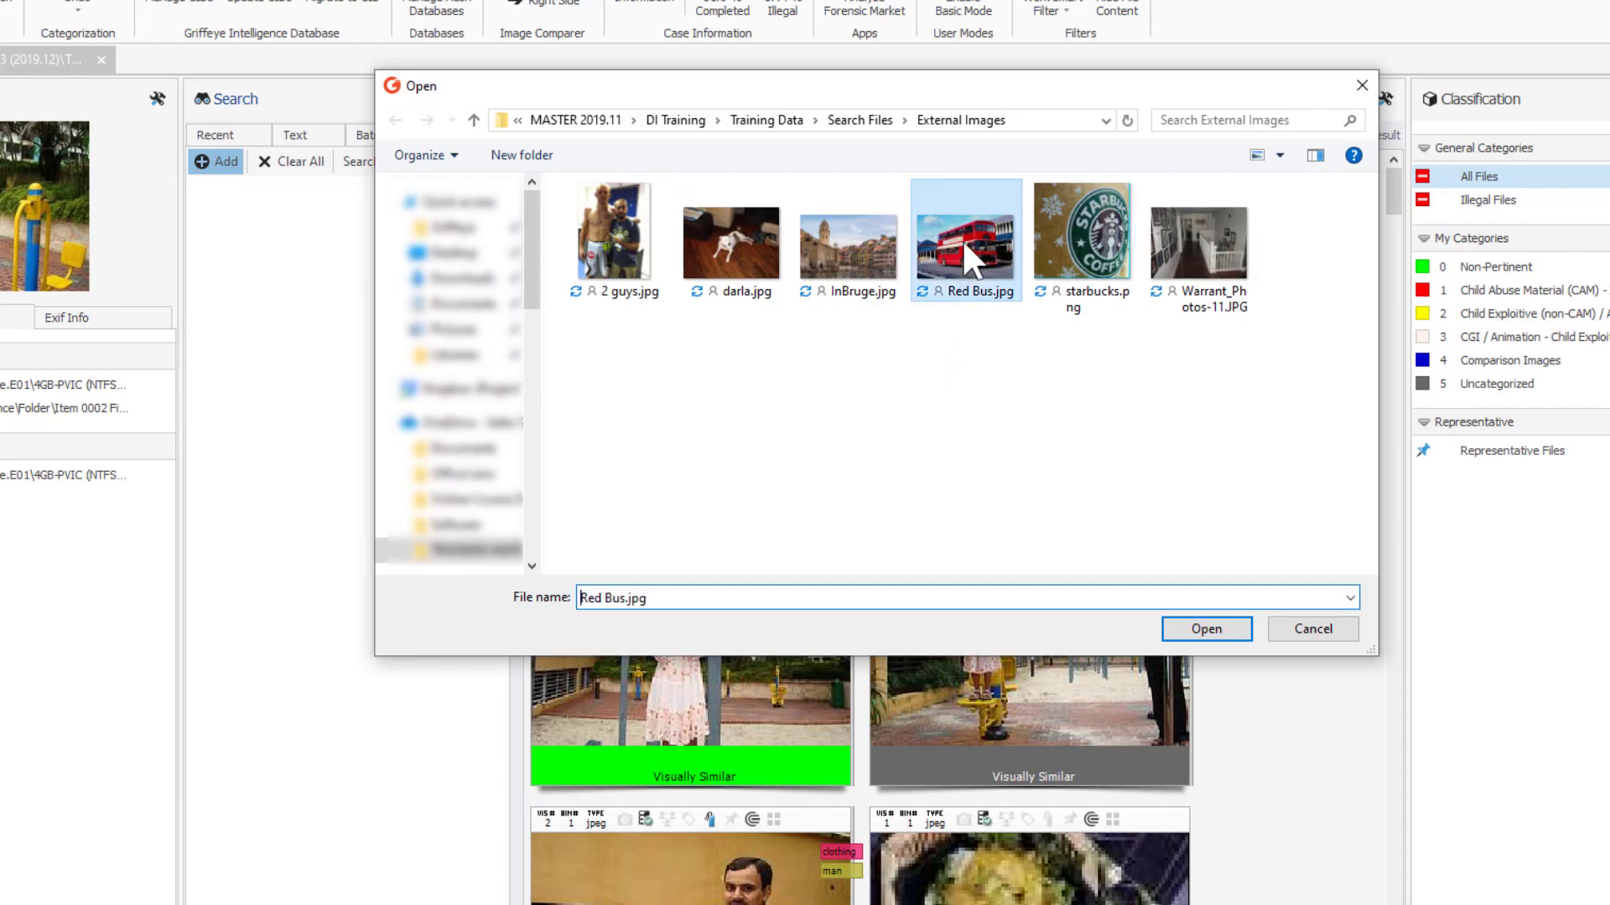
pyautogui.click(1205, 629)
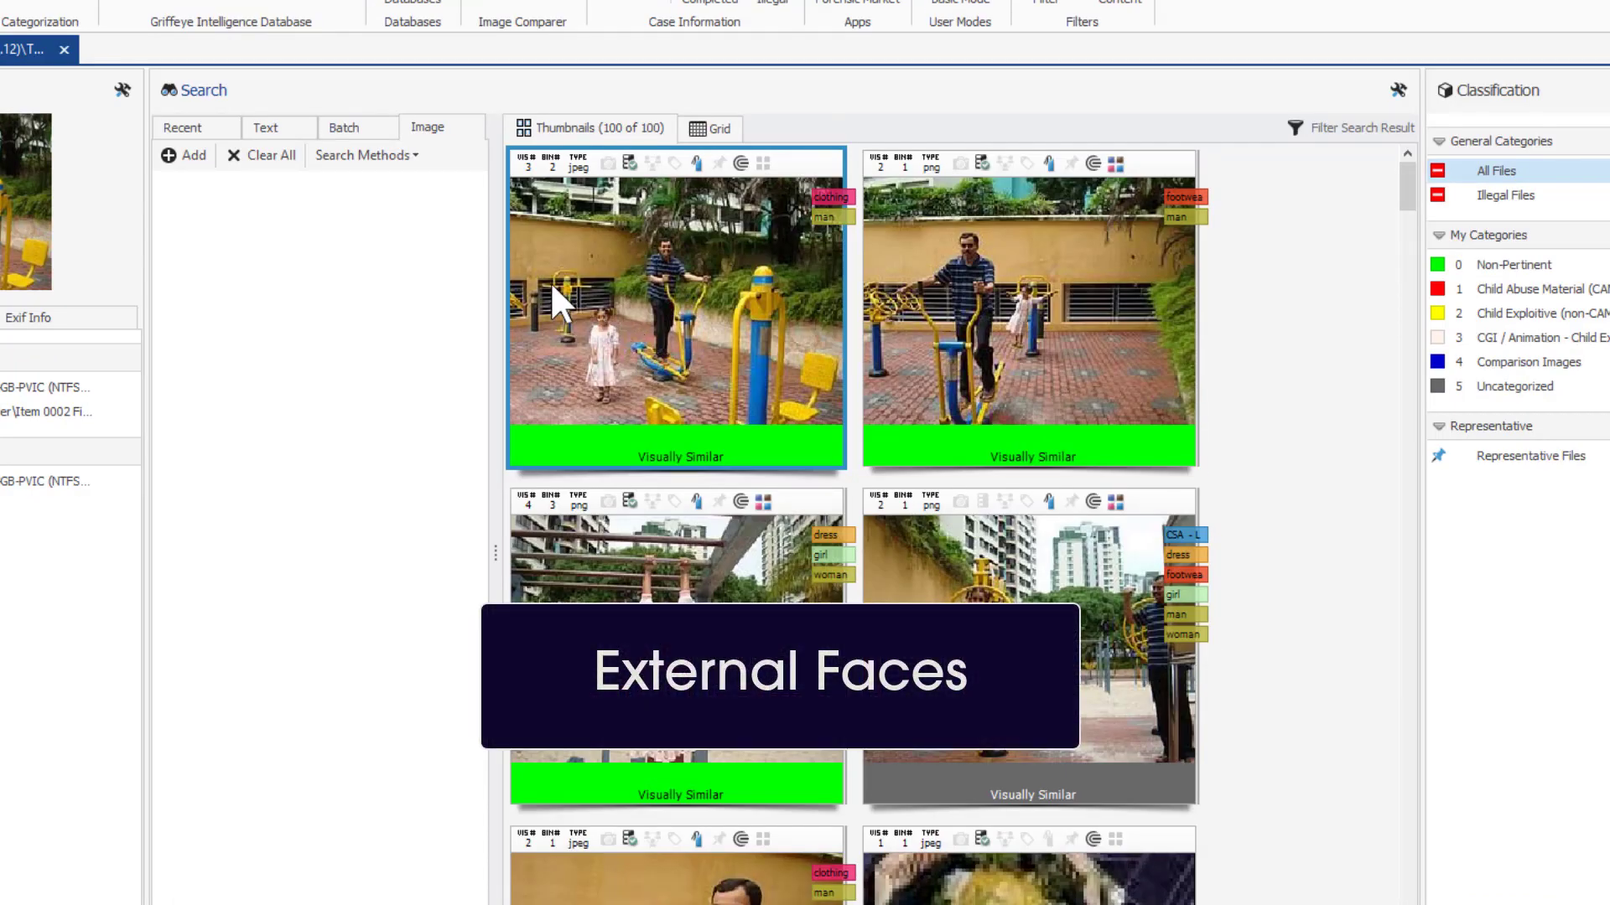
# Run an external Similar Faces image search using unknown.jpg
pyautogui.click(366, 154)
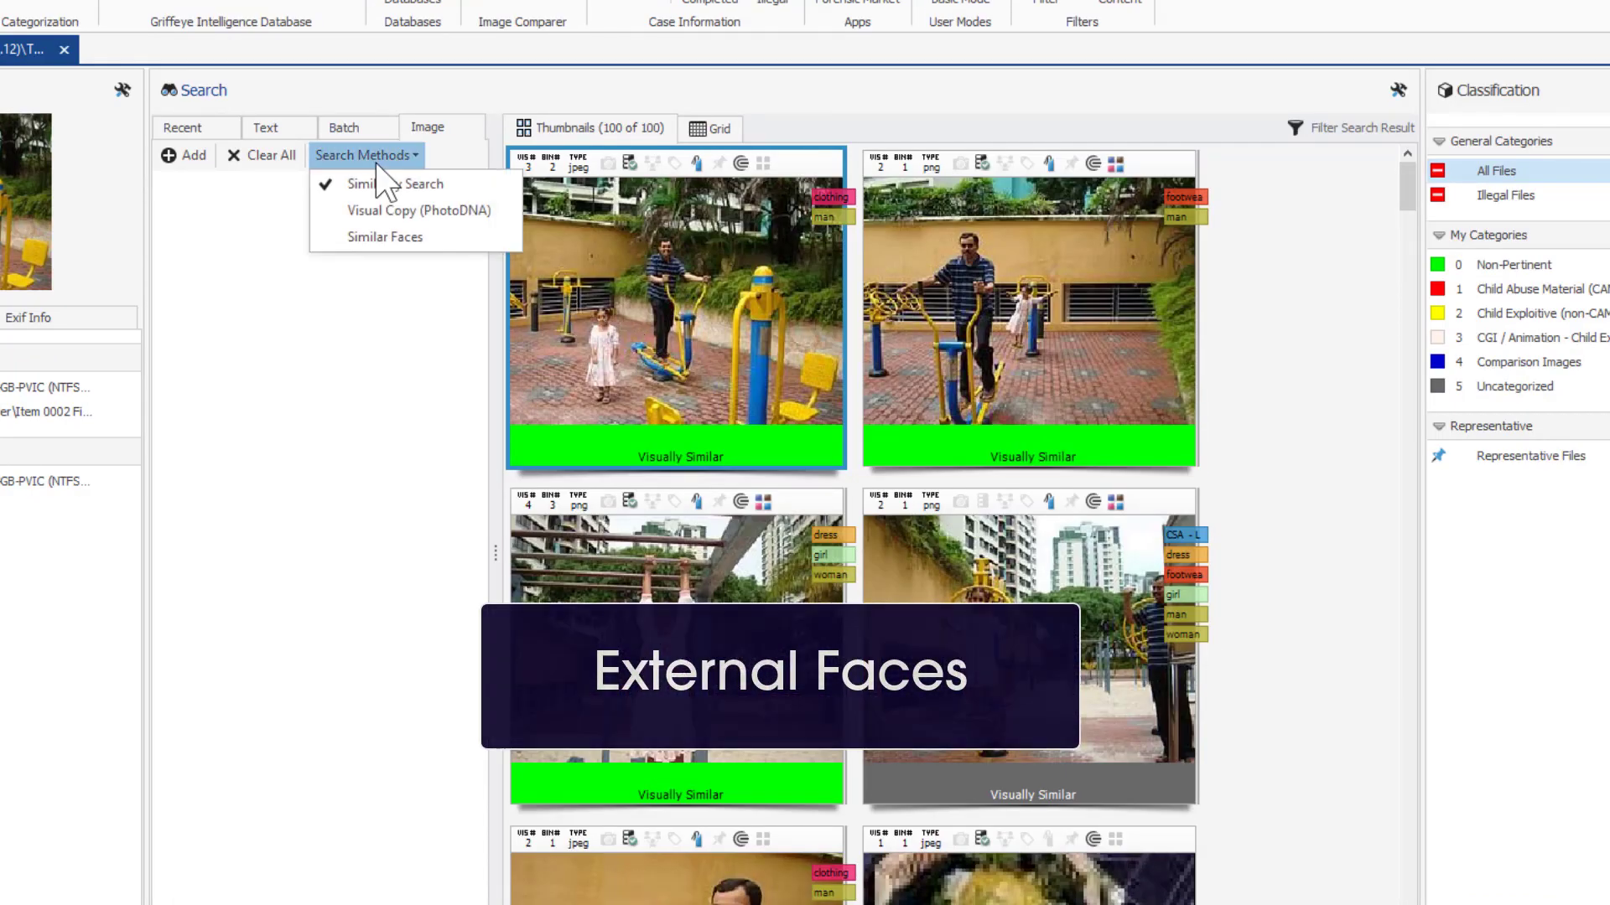
pyautogui.click(383, 237)
pyautogui.click(189, 156)
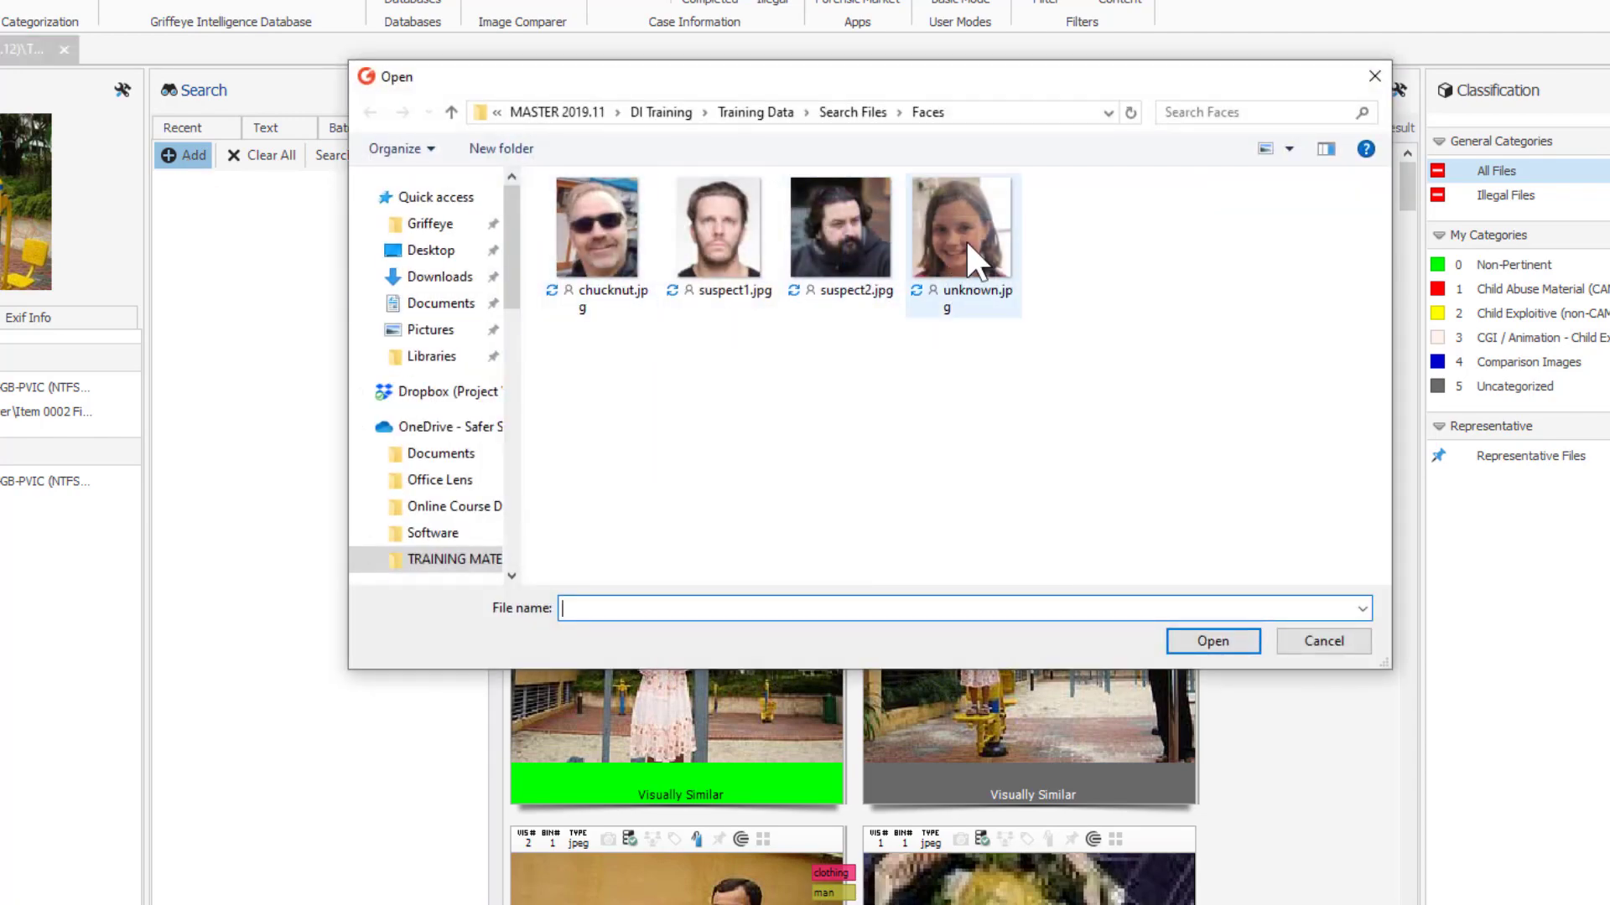
pyautogui.click(965, 239)
pyautogui.doubleClick(965, 239)
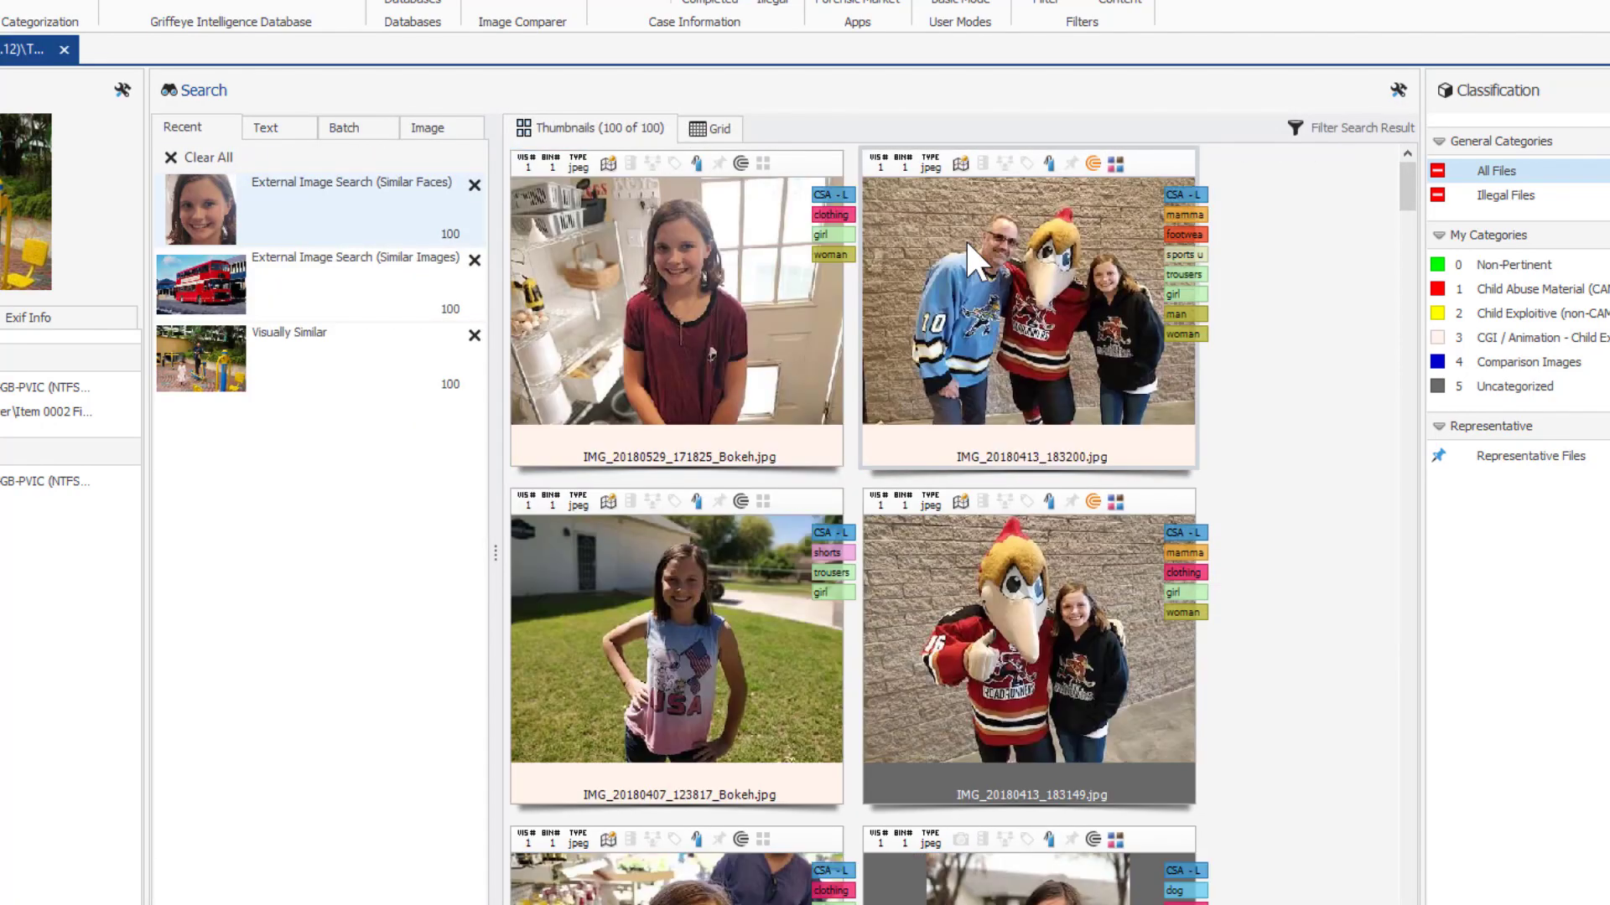
pyautogui.scroll(-2, 1308, 400)
pyautogui.scroll(-2, 1309, 400)
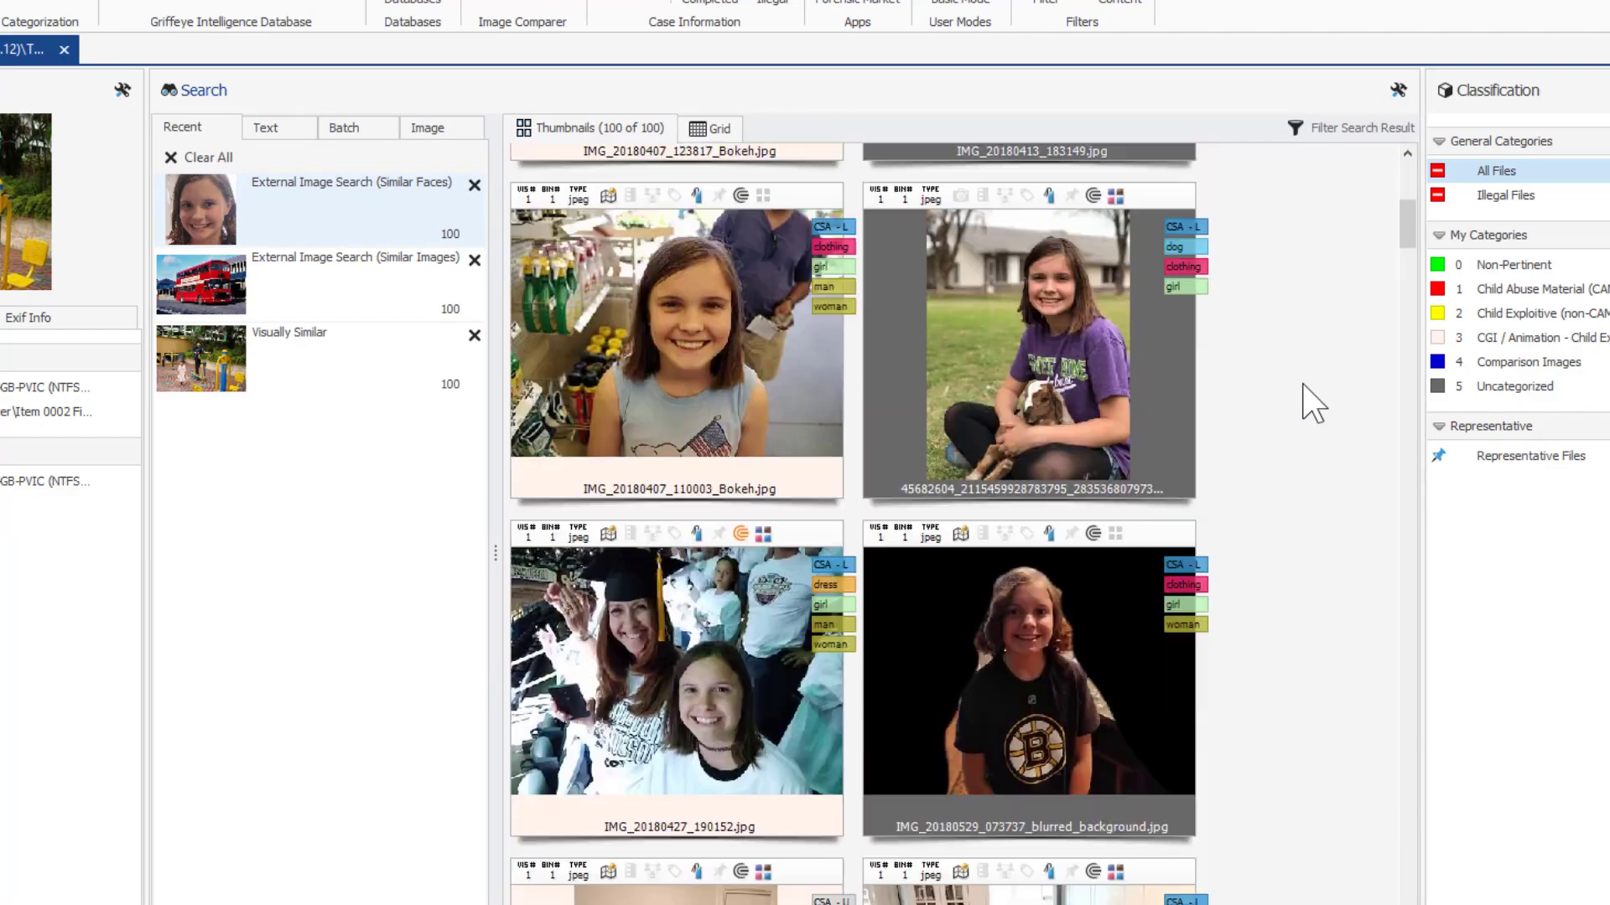
pyautogui.scroll(-1, 1308, 401)
pyautogui.scroll(-2, 1308, 400)
pyautogui.scroll(-2, 1308, 400)
pyautogui.scroll(-2, 1308, 400)
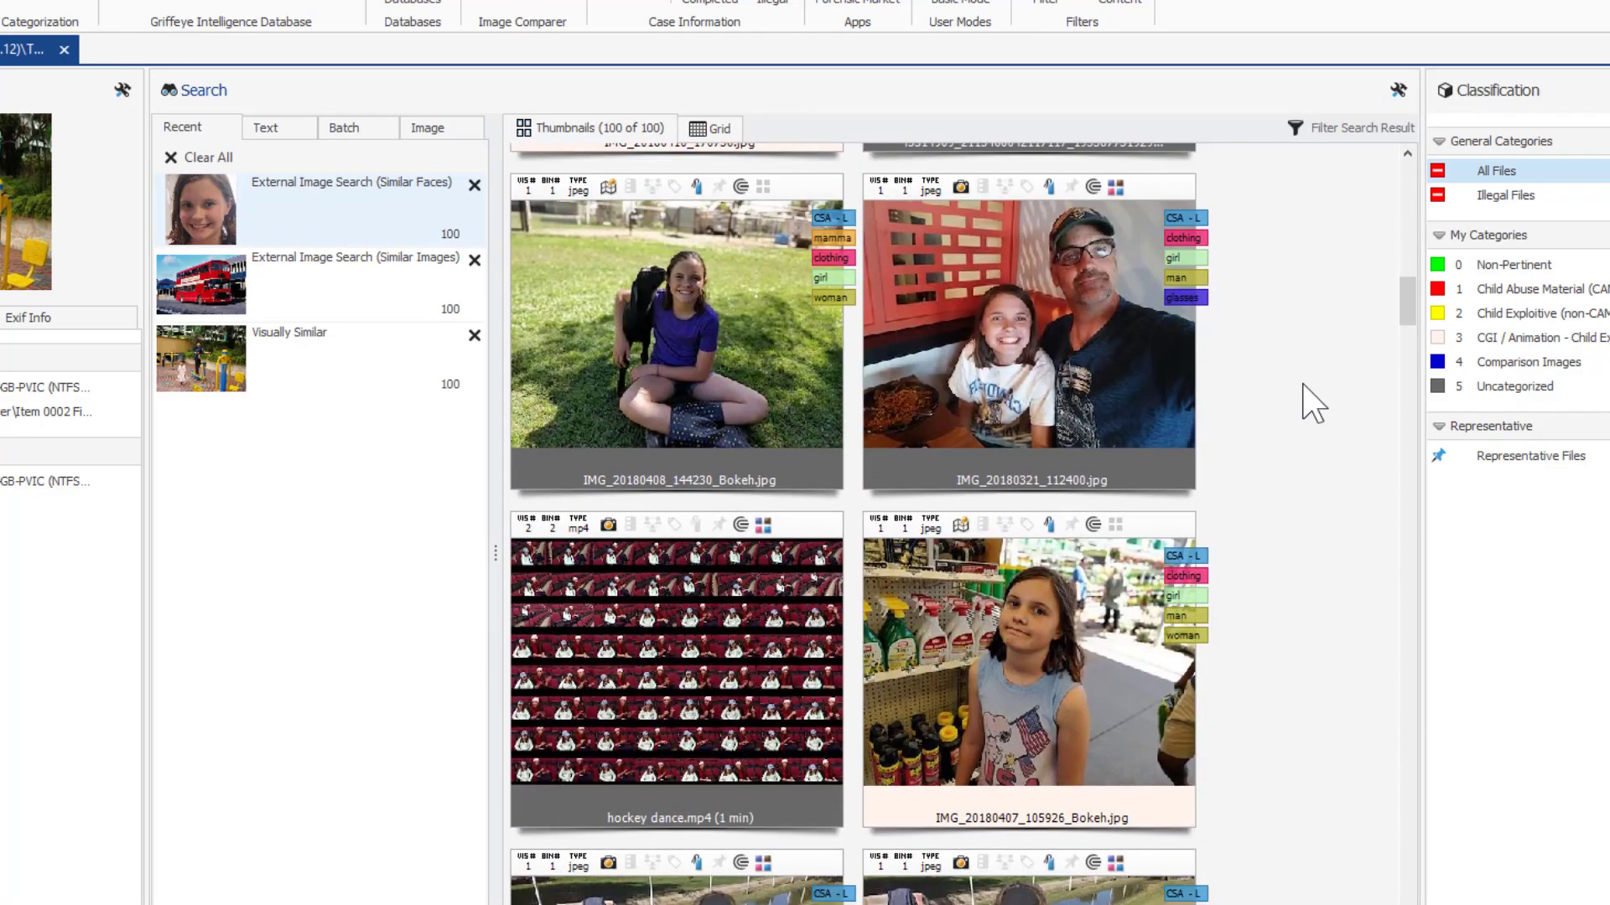
pyautogui.scroll(-2, 1308, 401)
pyautogui.scroll(-2, 1308, 400)
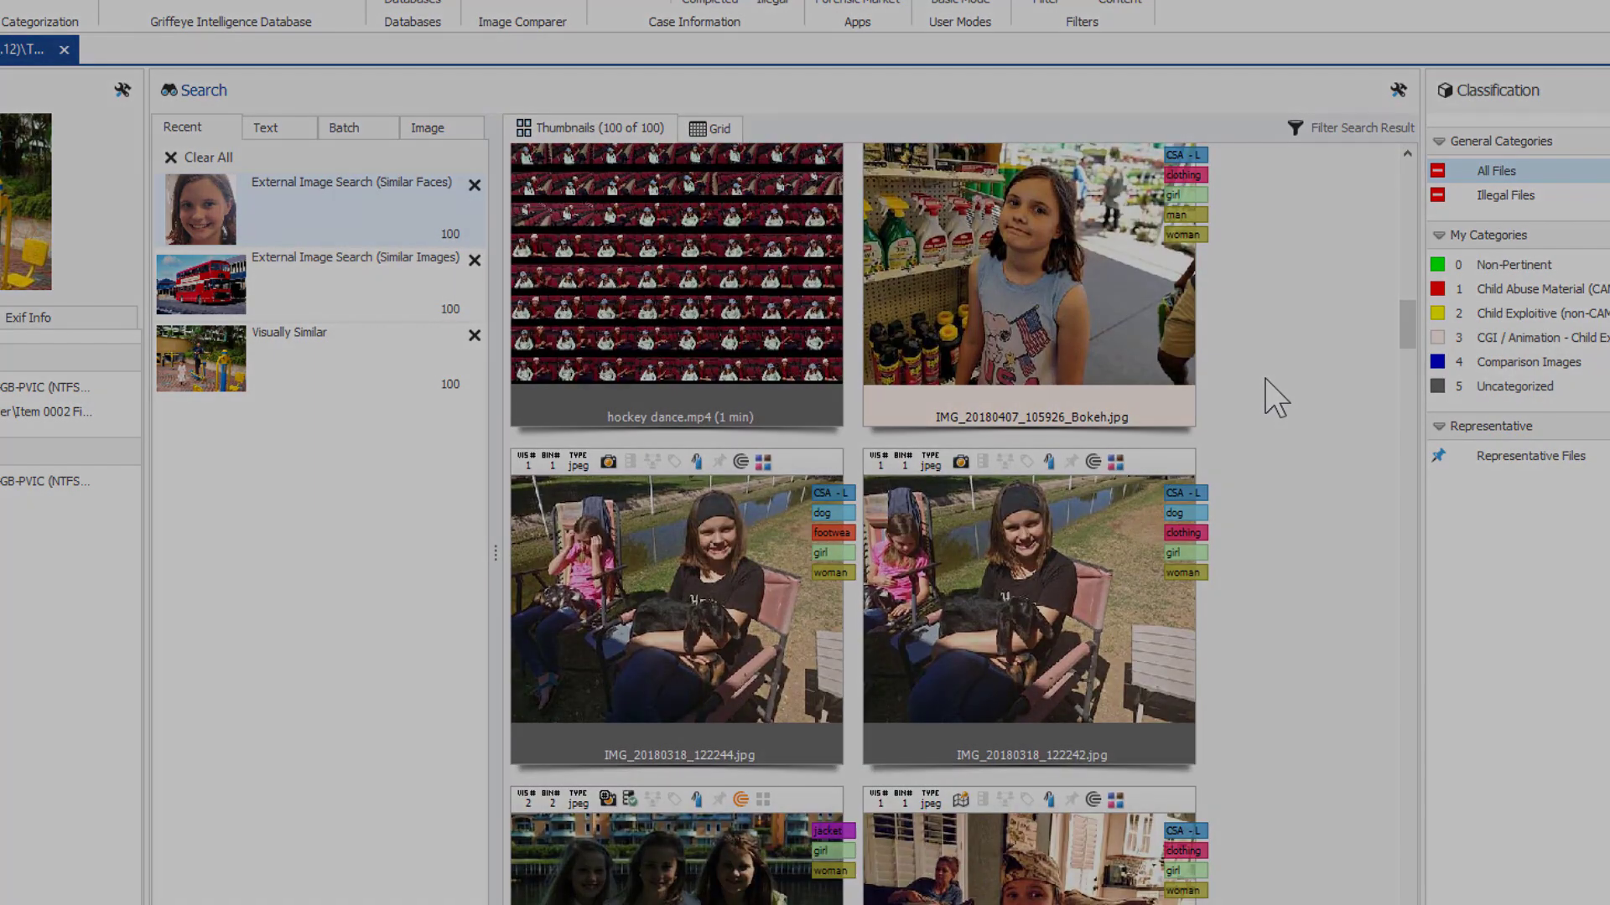